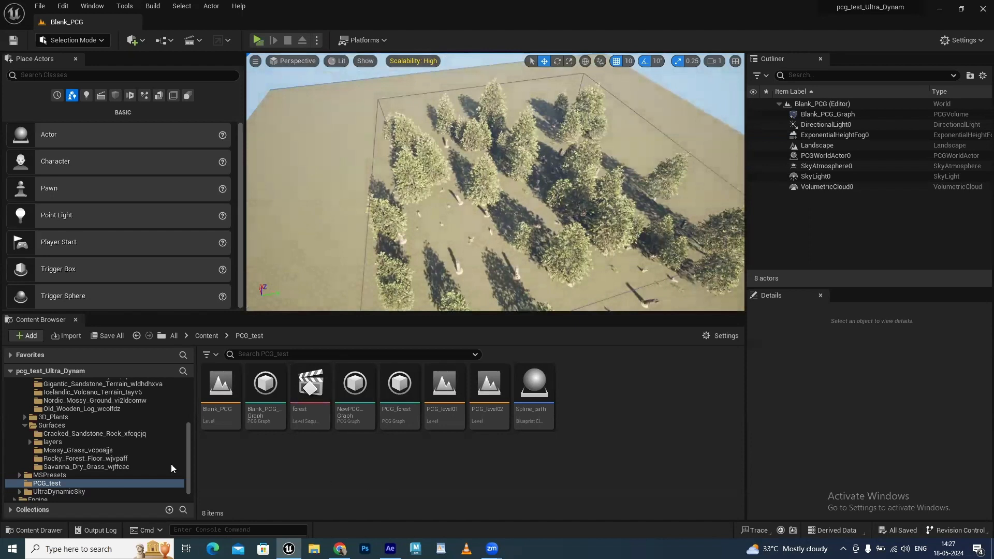
# Step: Create an Actor Blueprint Class named Blank_path in the PCG_test folder
pyautogui.rightClick(341, 483)
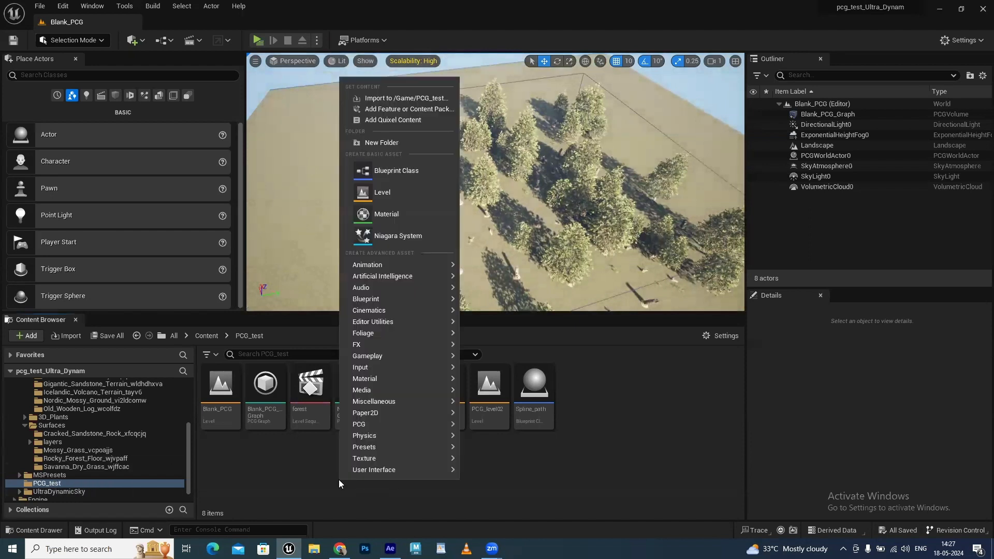
pyautogui.click(399, 171)
pyautogui.click(385, 200)
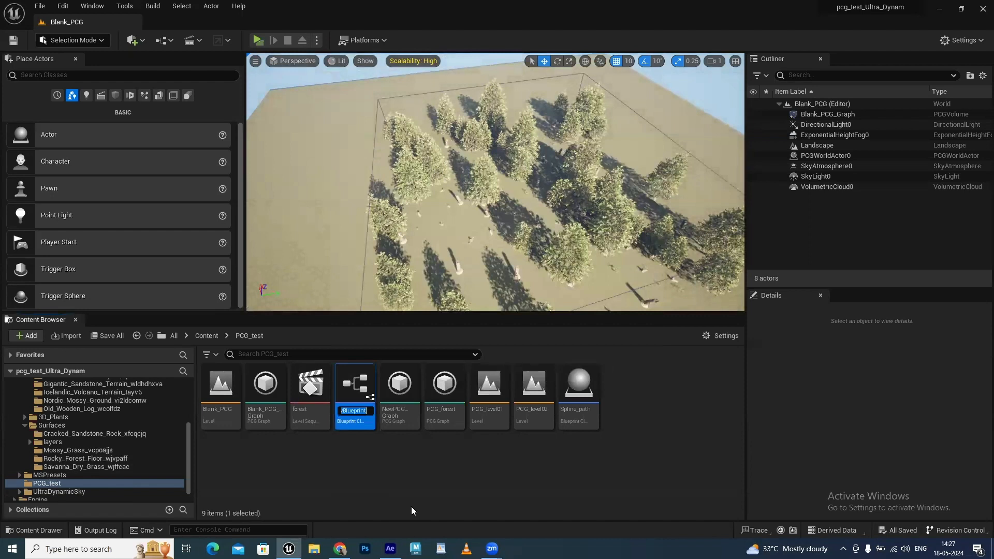
pyautogui.write('B')
pyautogui.write('lan')
pyautogui.write('k_')
pyautogui.write('path')
pyautogui.press('Return')
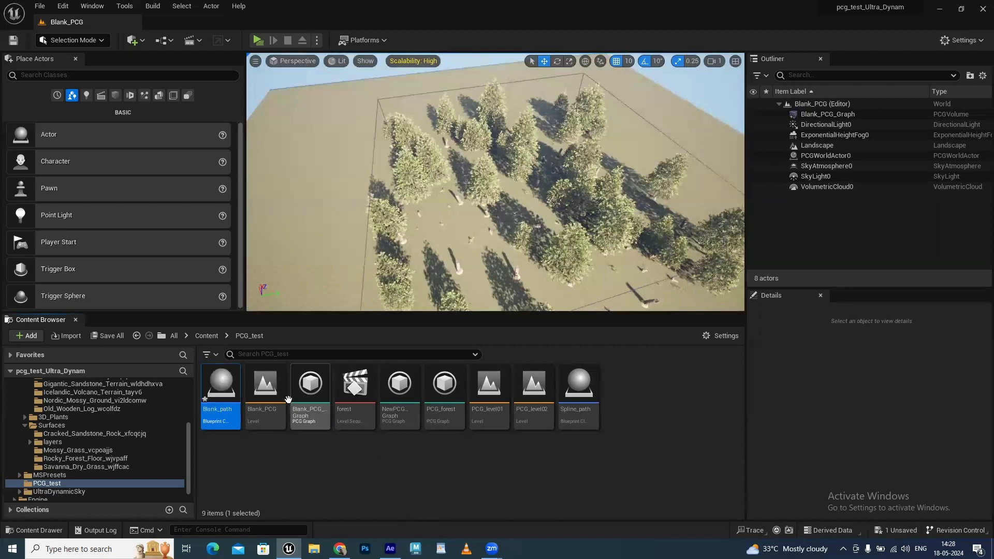
# Step: Open the Blank_path blueprint for editing in a maximized window
pyautogui.doubleClick(217, 385)
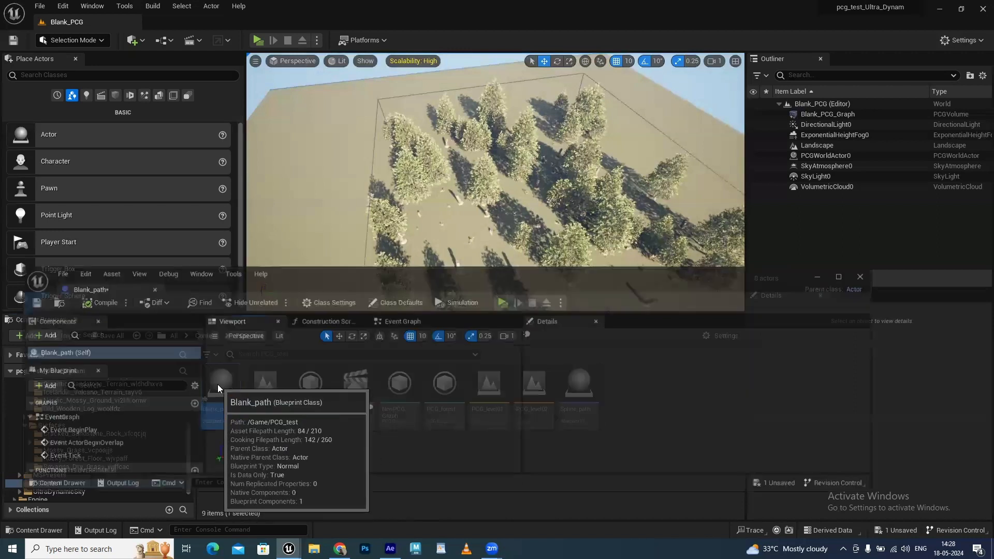
pyautogui.moveTo(733, 273); pyautogui.dragTo(783, 168)
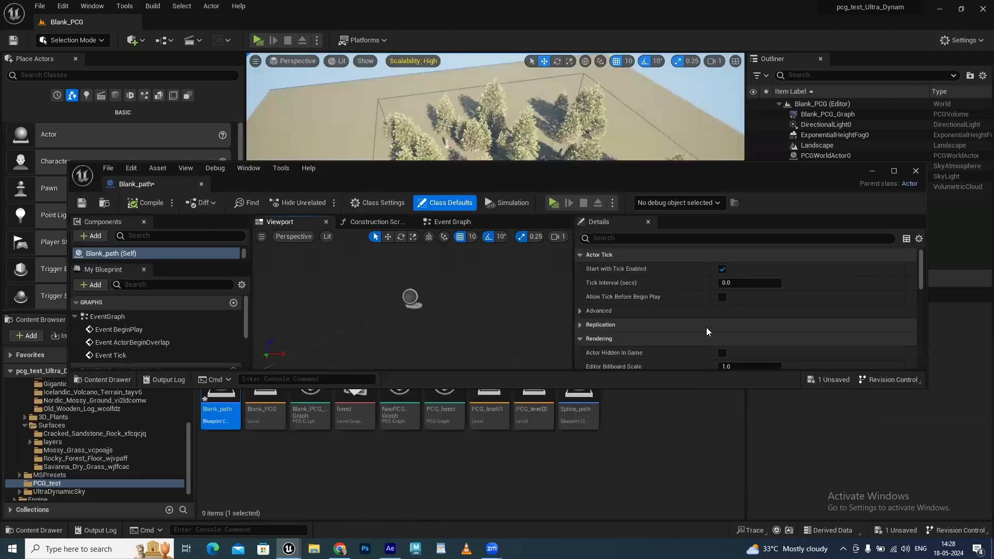
pyautogui.click(894, 171)
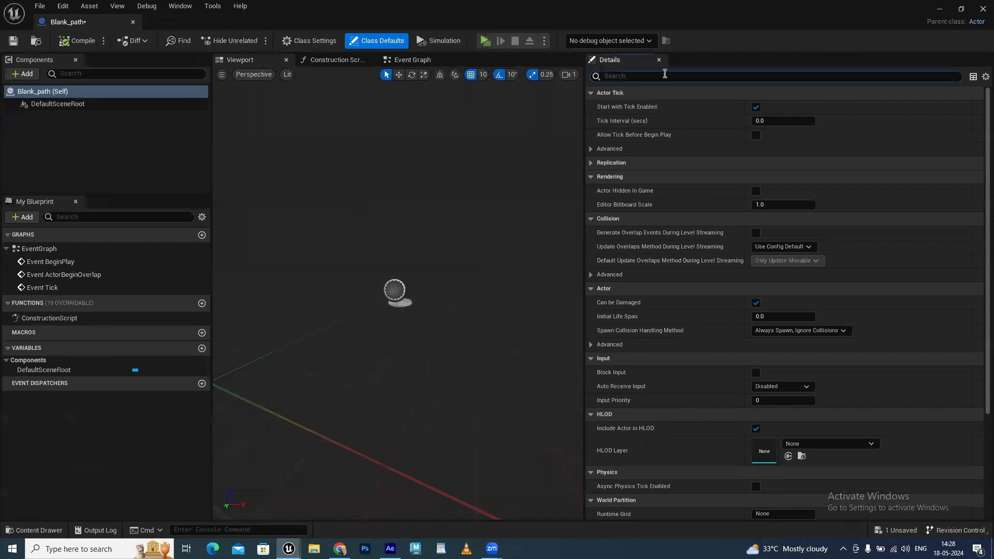
# Step: Add an actor tag named Blank_path_new to the blueprint's class defaults and copy the tag text
pyautogui.write('tag')
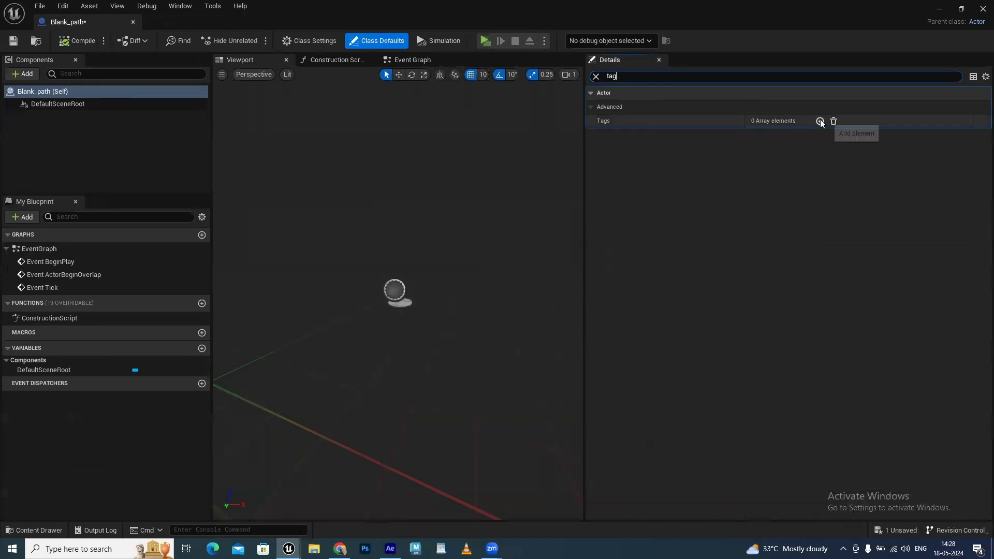
pyautogui.click(820, 121)
pyautogui.click(783, 135)
pyautogui.doubleClick(783, 135)
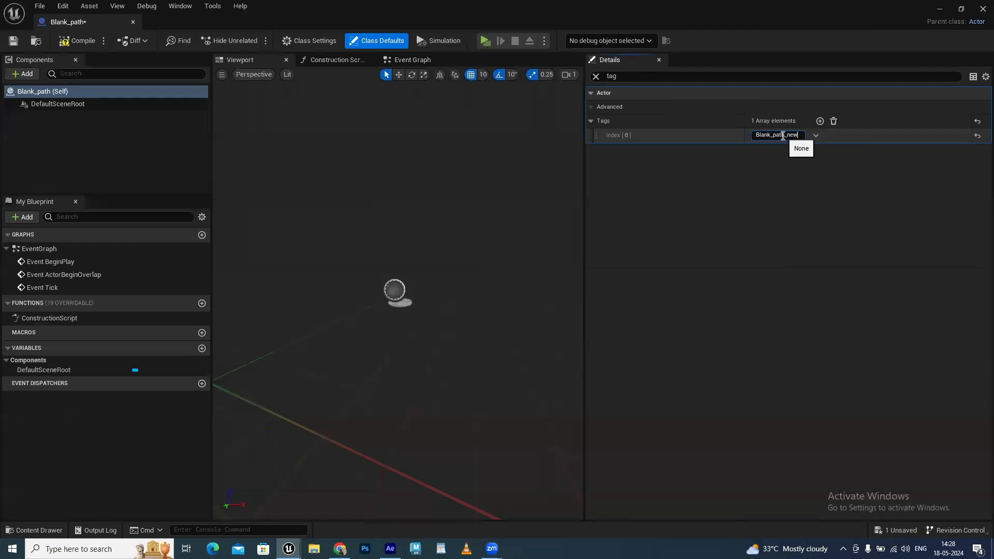
pyautogui.press('Return')
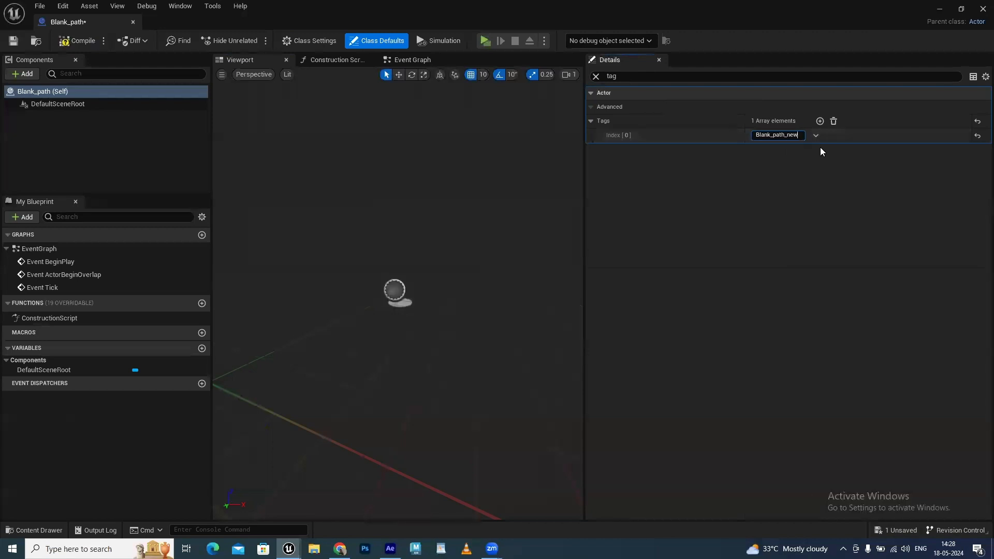
pyautogui.click(798, 135)
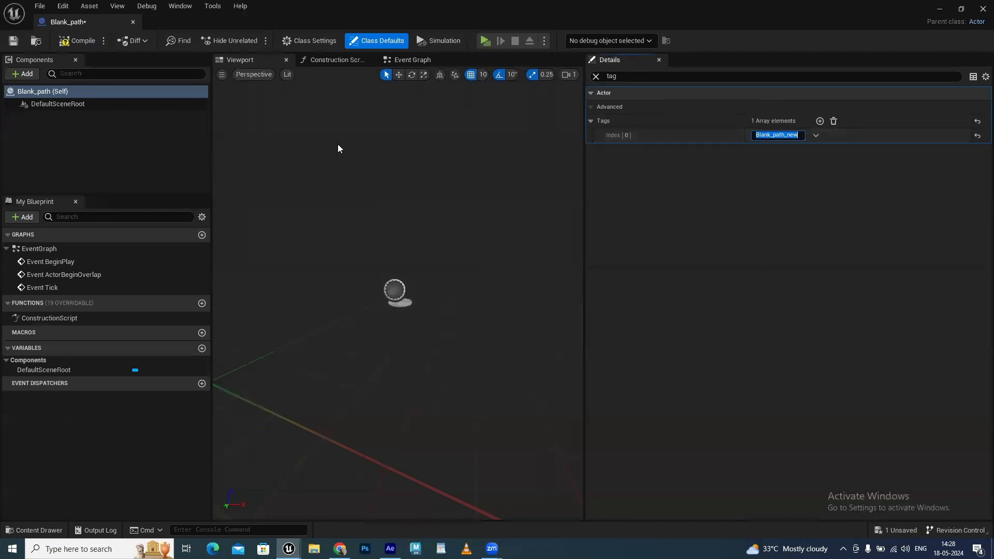
pyautogui.rightClick(780, 136)
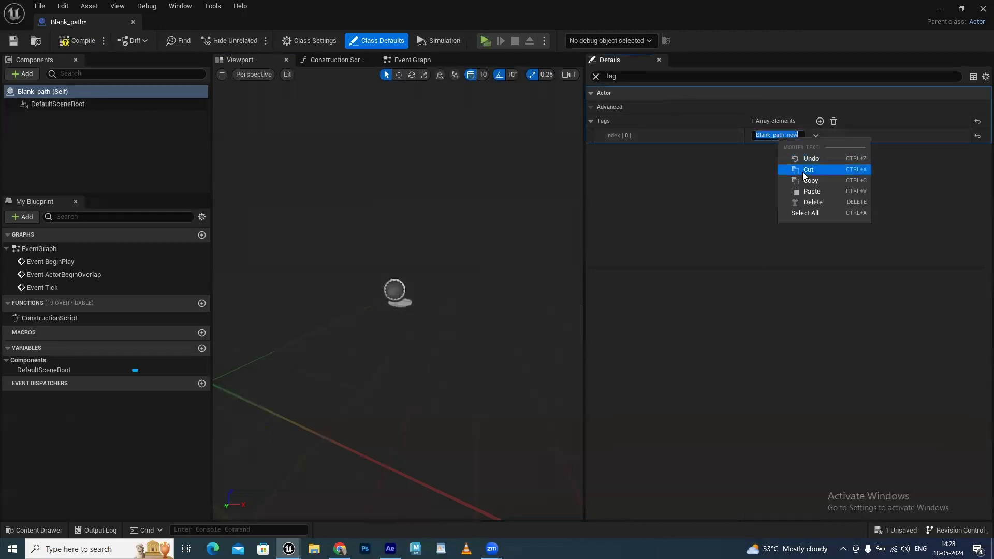
pyautogui.click(815, 184)
pyautogui.click(672, 210)
# Step: Add a Spline component to the Blank_path blueprint, keeping its default name
pyautogui.click(43, 129)
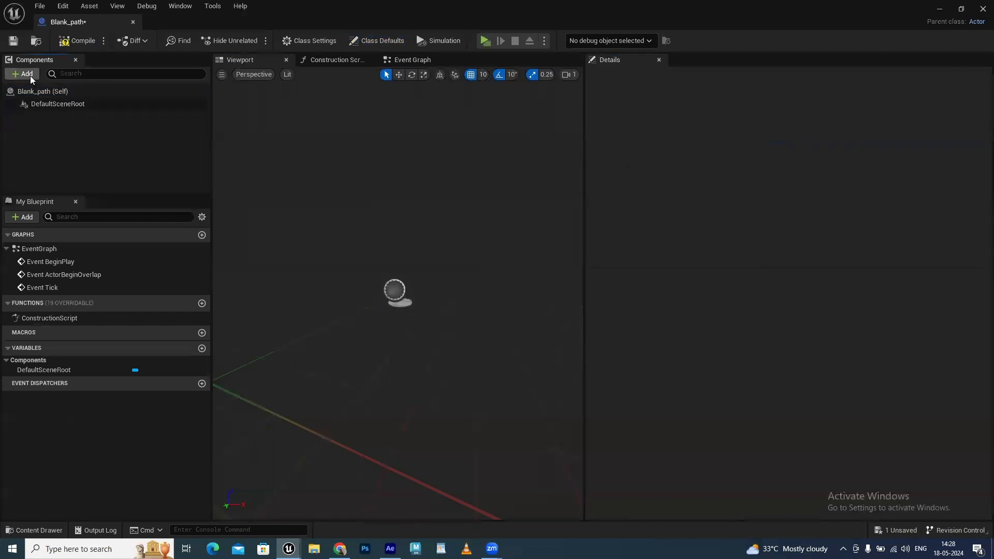
pyautogui.click(26, 74)
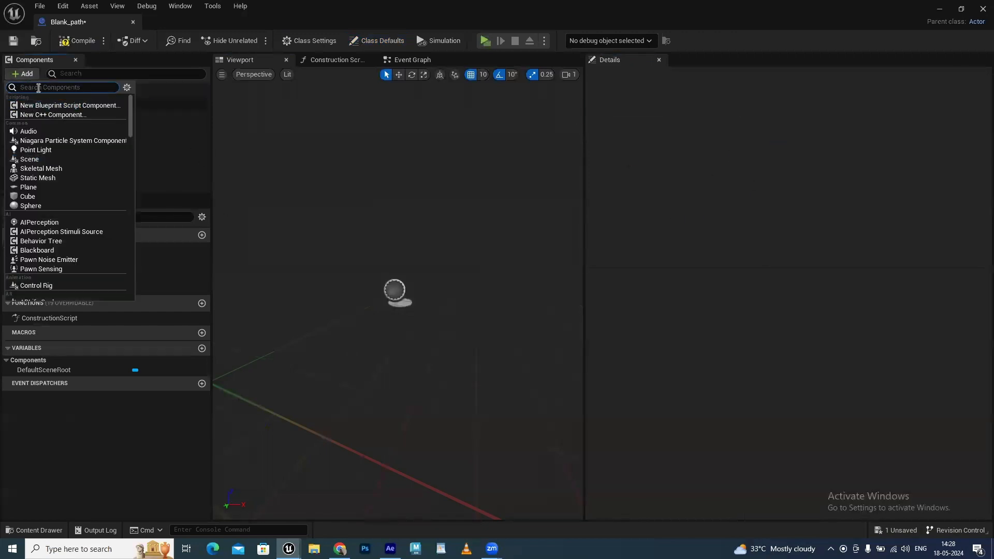
pyautogui.write('splin')
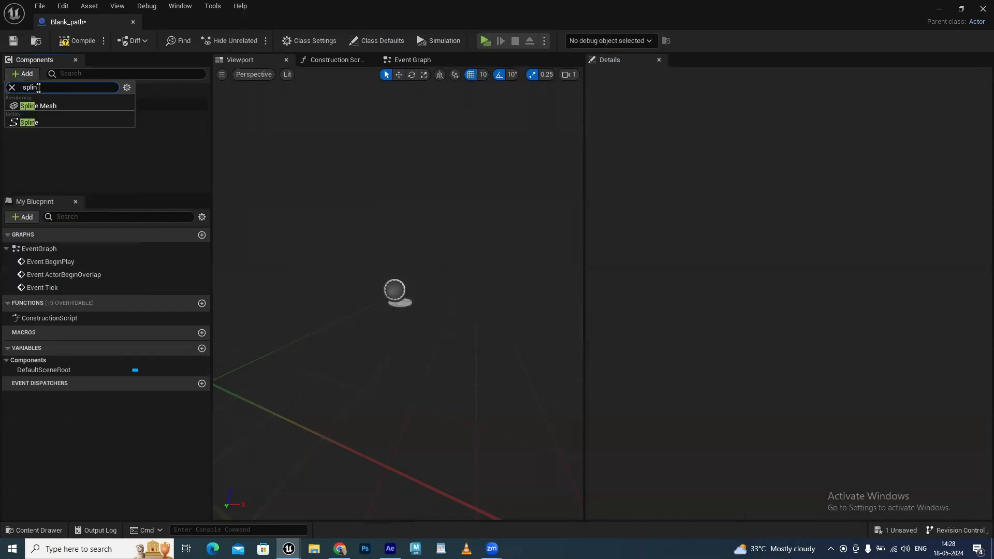
pyautogui.click(29, 122)
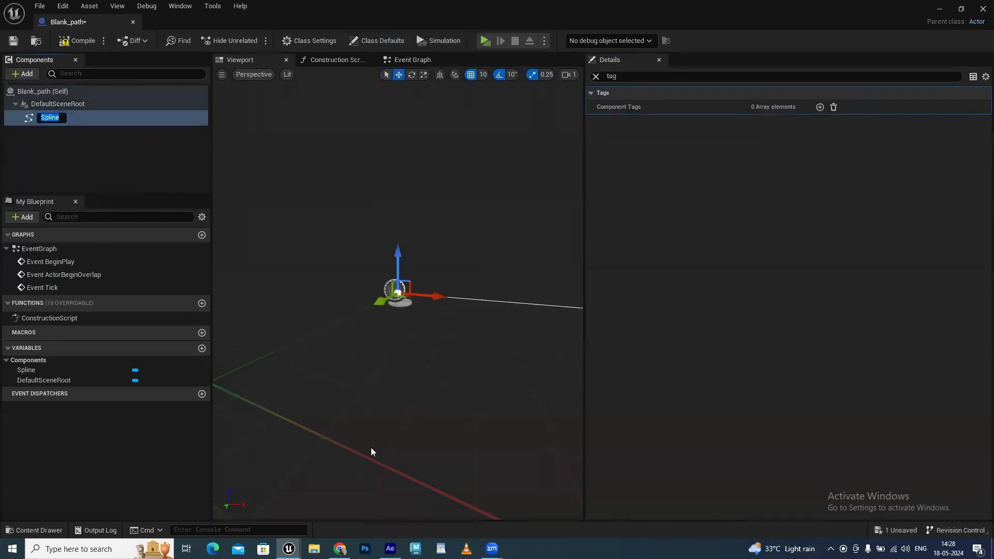
pyautogui.press('Return')
# Step: Extend the spline from its end point into a winding five-point curve, and compile and save the blueprint
pyautogui.moveTo(407, 367)
pyautogui.keyDown('alt'); pyautogui.mouseDown()
pyautogui.moveTo(513, 388)
pyautogui.moveTo(383, 386)
pyautogui.moveTo(407, 367)
pyautogui.mouseUp(); pyautogui.keyUp('alt')
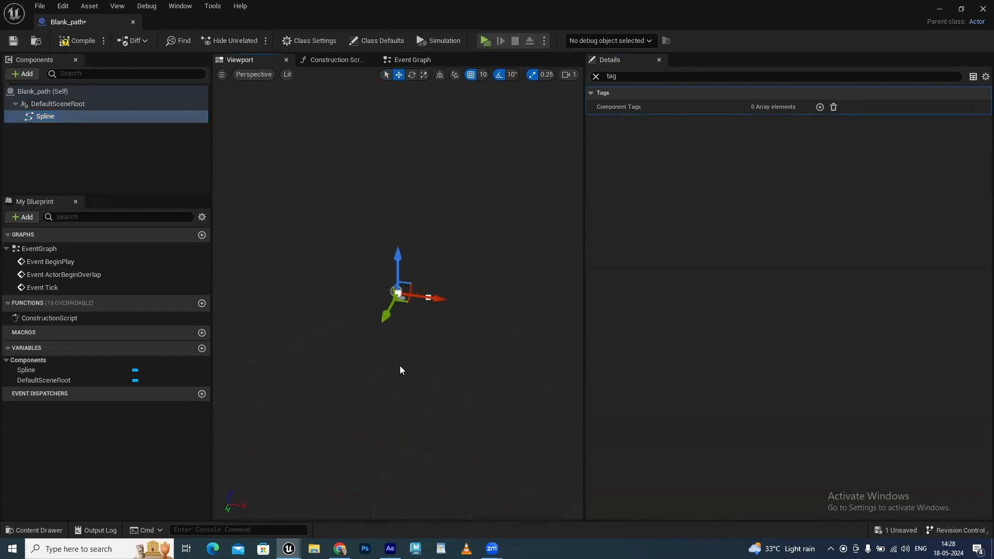
pyautogui.click(428, 297)
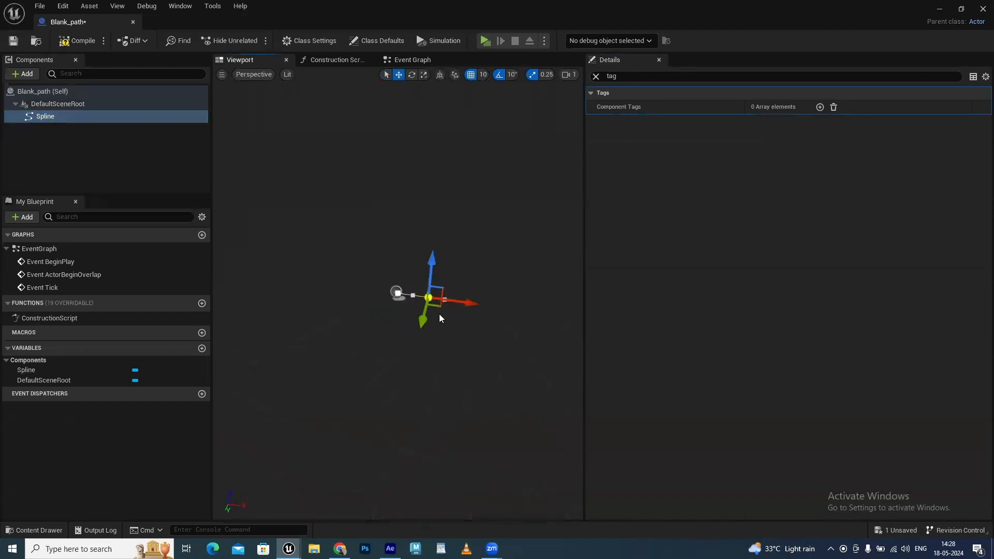
pyautogui.moveTo(468, 301); pyautogui.dragTo(435, 399)
pyautogui.keyDown('alt'); pyautogui.moveTo(493, 378); pyautogui.dragTo(567, 407); pyautogui.keyUp('alt')
pyautogui.scroll(-4, 490, 426)
pyautogui.moveTo(520, 377); pyautogui.dragTo(559, 426)
pyautogui.scroll(-1, 552, 382)
pyautogui.scroll(-1, 522, 383)
pyautogui.moveTo(508, 364); pyautogui.dragTo(489, 371)
pyautogui.moveTo(535, 411); pyautogui.dragTo(524, 457)
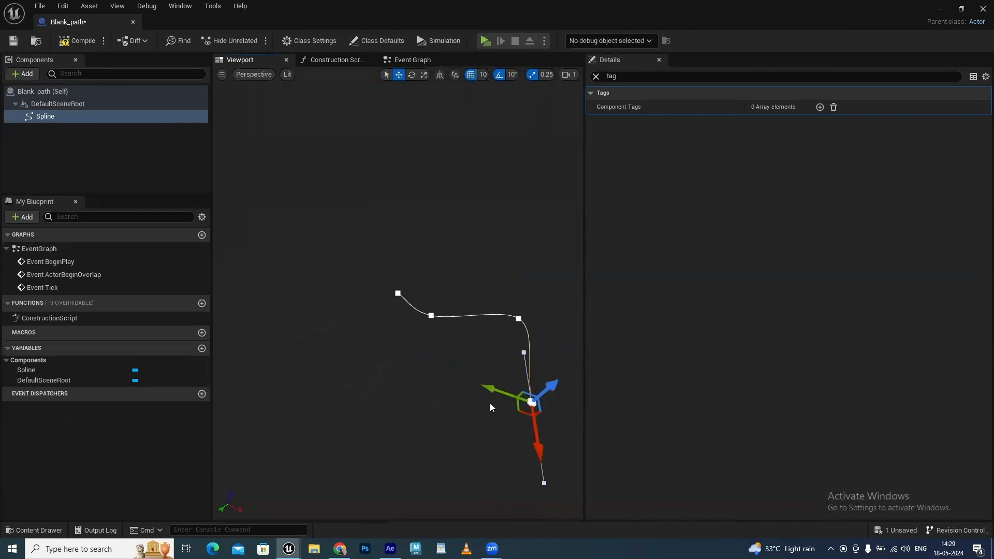
pyautogui.moveTo(494, 393); pyautogui.dragTo(442, 413)
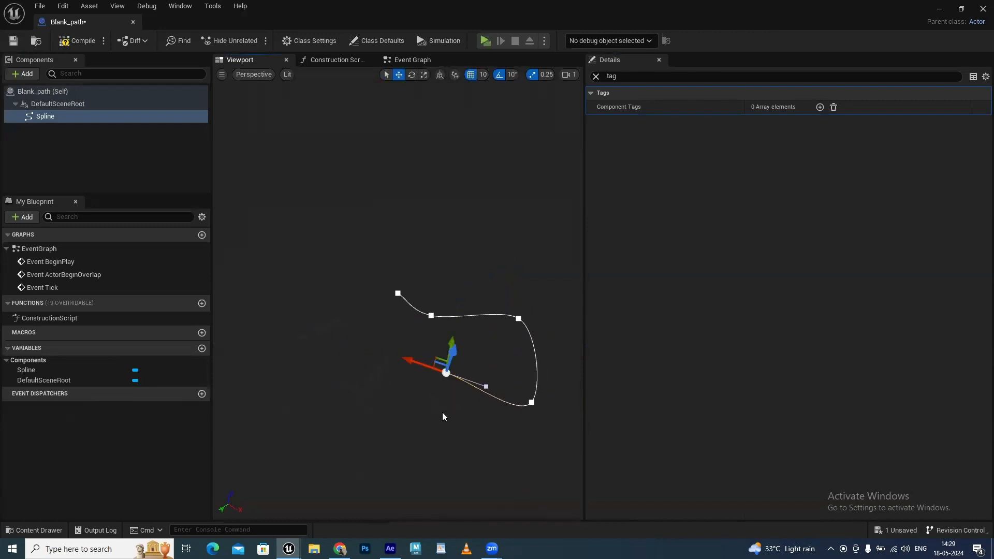
pyautogui.moveTo(448, 342); pyautogui.dragTo(394, 376)
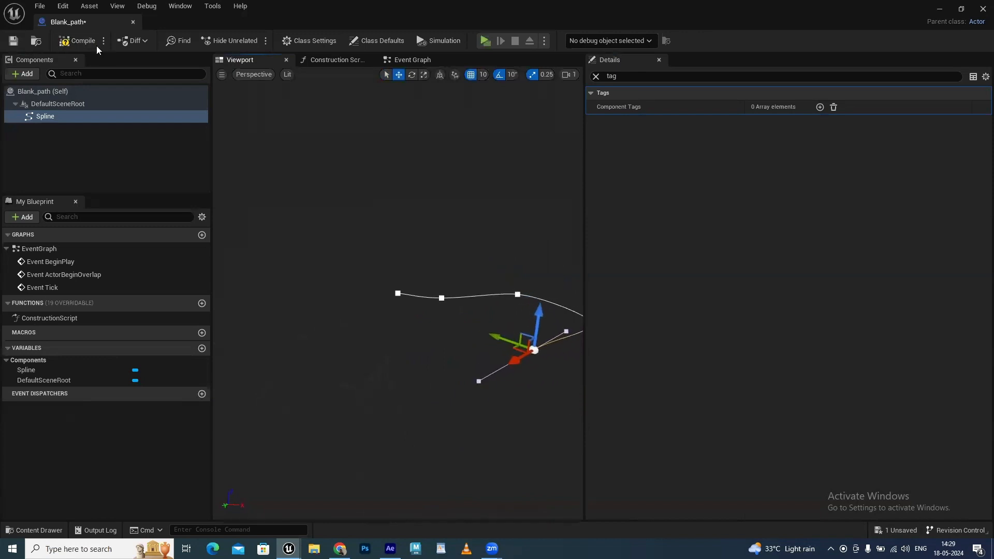
pyautogui.click(83, 40)
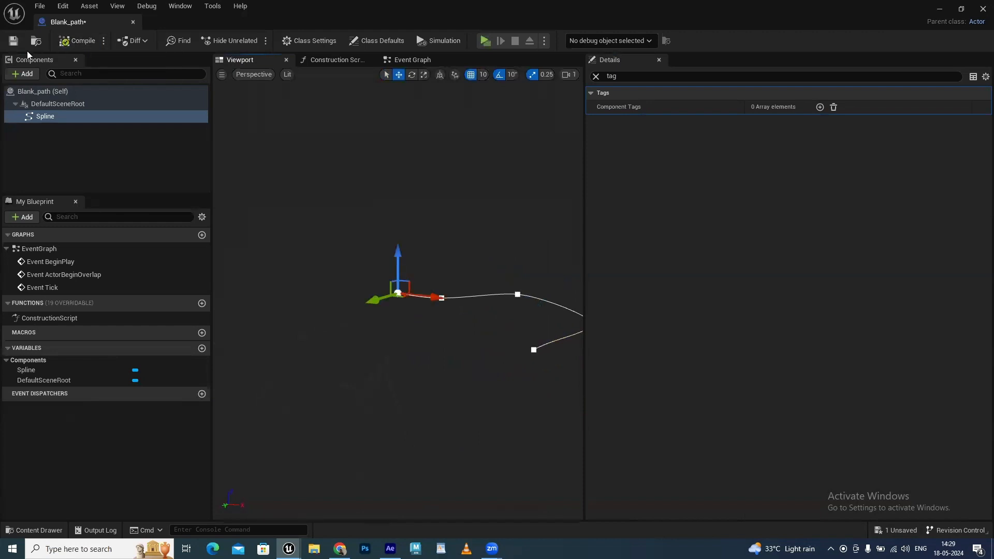
pyautogui.click(11, 41)
# Step: Enable Scale Visualization Width in the Spline component's editor settings
pyautogui.click(46, 116)
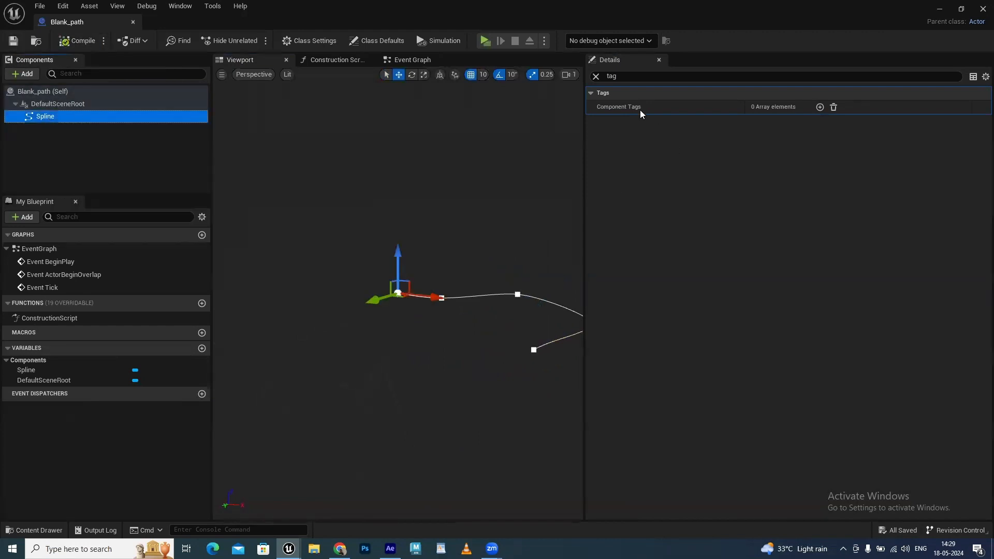
pyautogui.click(596, 77)
pyautogui.scroll(-5, 693, 311)
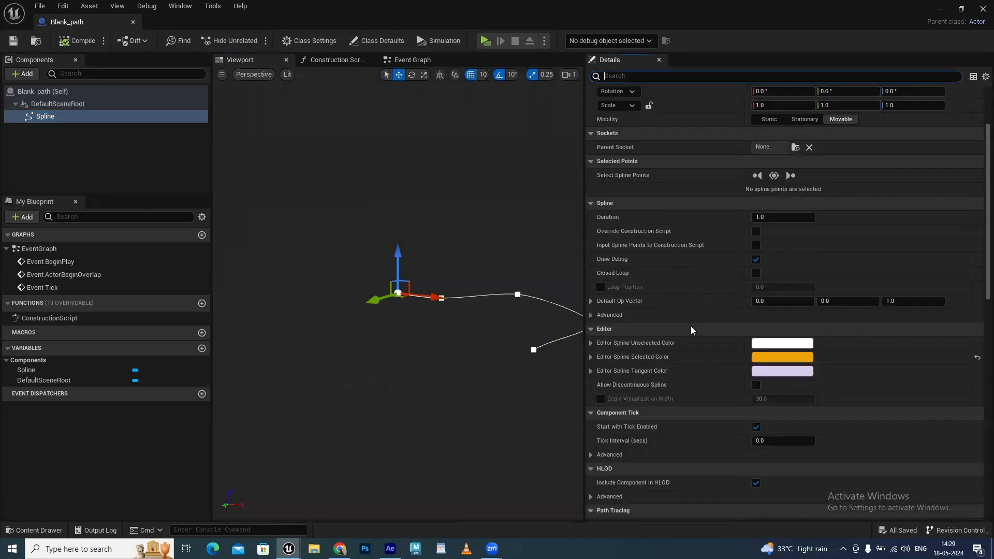
pyautogui.keyDown('alt'); pyautogui.moveTo(315, 322); pyautogui.dragTo(544, 322); pyautogui.keyUp('alt')
pyautogui.scroll(4, 315, 321)
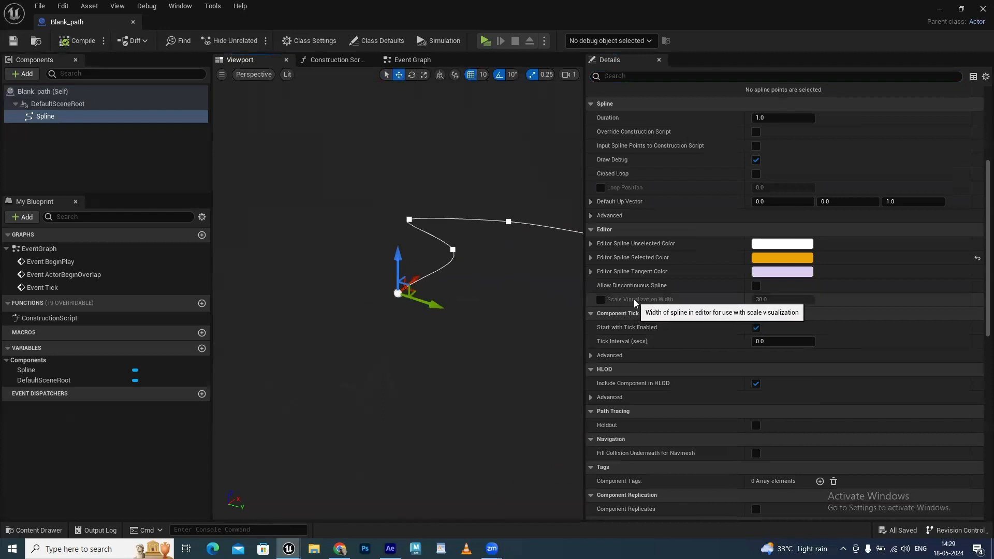
pyautogui.click(601, 300)
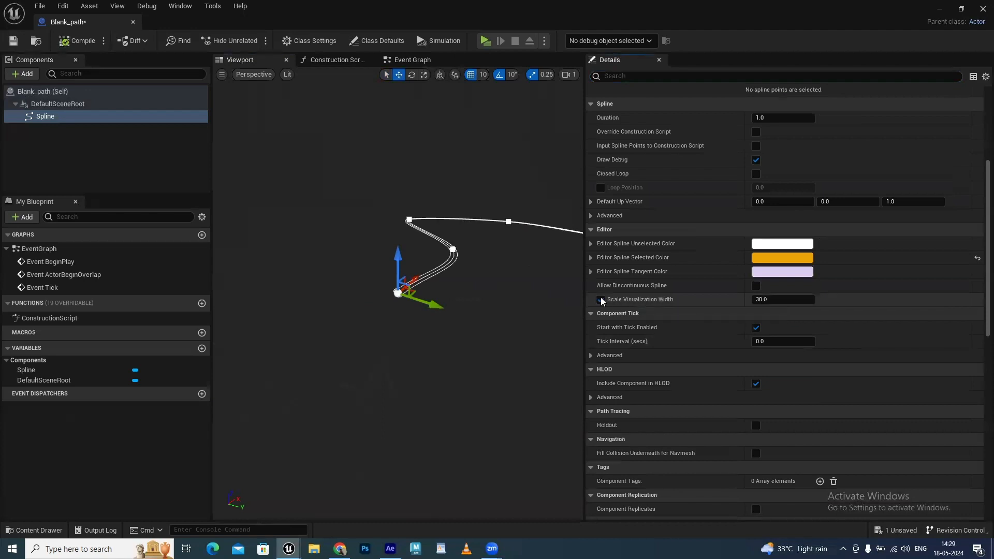
pyautogui.keyDown('alt'); pyautogui.moveTo(365, 353); pyautogui.dragTo(426, 326); pyautogui.keyUp('alt')
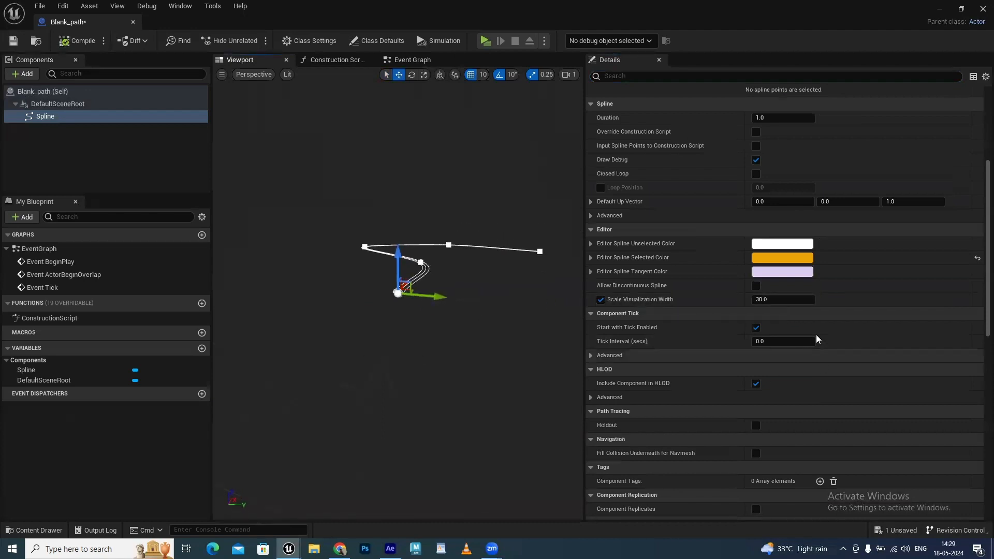
# Step: Set the spline's Scale Visualization Width to 75 and inspect the widened curve
pyautogui.click(792, 300)
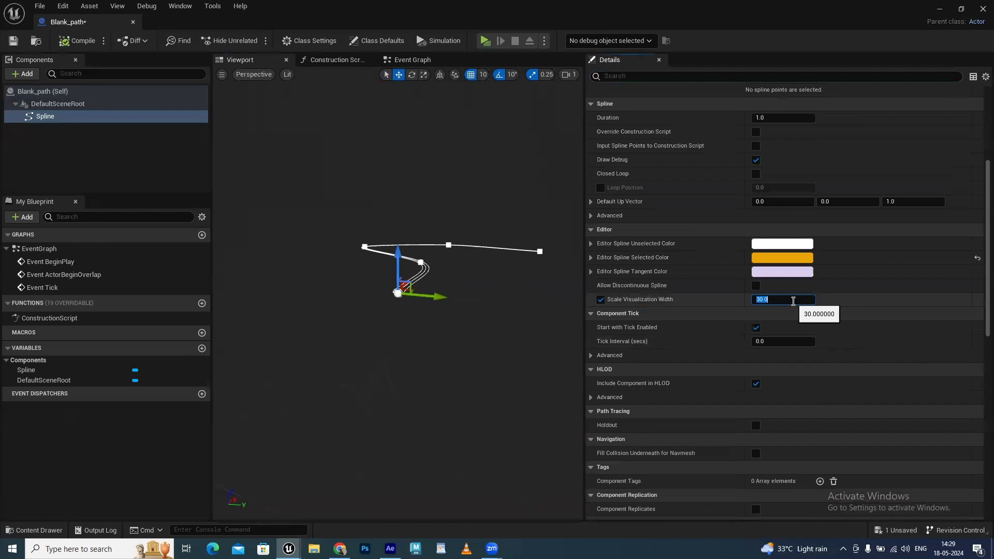
pyautogui.press('Return')
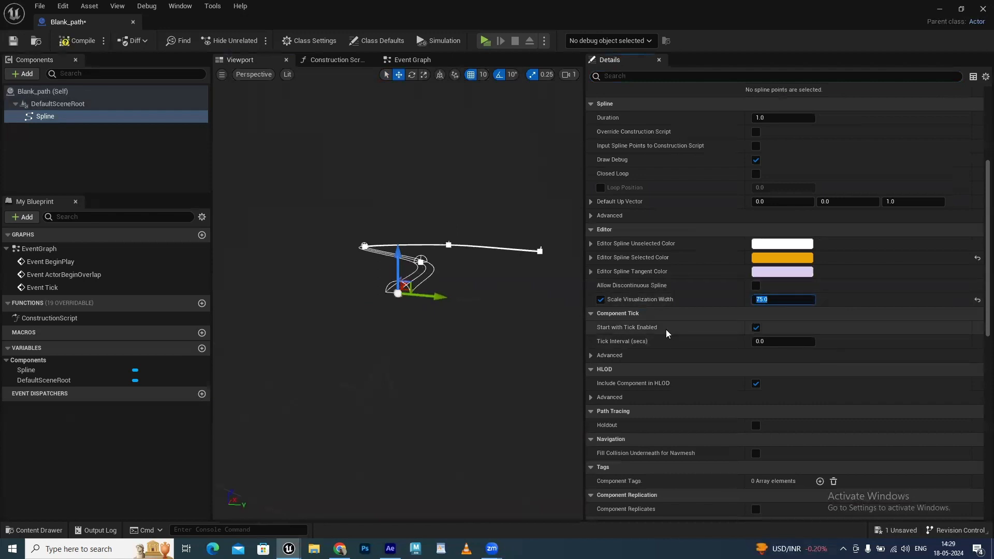
pyautogui.keyDown('alt'); pyautogui.moveTo(444, 333); pyautogui.dragTo(409, 333); pyautogui.keyUp('alt')
pyautogui.moveTo(445, 332)
pyautogui.keyDown('alt'); pyautogui.mouseDown(button='right')
pyautogui.moveTo(497, 332)
pyautogui.moveTo(451, 332)
pyautogui.mouseUp(button='right'); pyautogui.keyUp('alt')
pyautogui.moveTo(444, 332)
pyautogui.keyDown('alt'); pyautogui.mouseDown()
pyautogui.moveTo(492, 357)
pyautogui.moveTo(445, 341)
pyautogui.mouseUp(); pyautogui.keyUp('alt')
pyautogui.keyDown('alt'); pyautogui.moveTo(483, 313); pyautogui.dragTo(430, 313, button='right'); pyautogui.keyUp('alt')
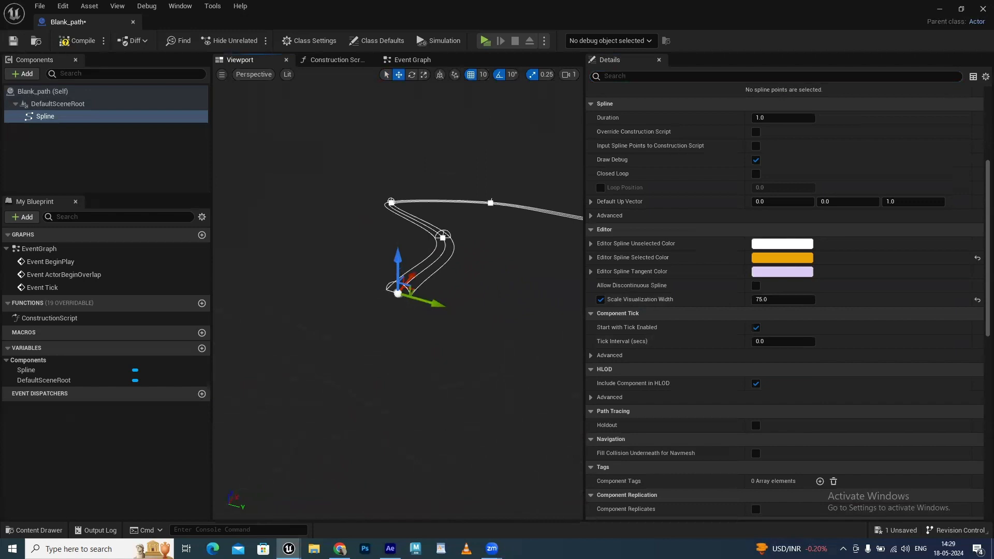
pyautogui.moveTo(483, 313); pyautogui.dragTo(453, 350, button='middle')
# Step: Set the spline's Scale Visualization Width to 100
pyautogui.click(788, 295)
pyautogui.write('100')
pyautogui.press('Return')
pyautogui.keyDown('alt'); pyautogui.moveTo(439, 275); pyautogui.dragTo(380, 304); pyautogui.keyUp('alt')
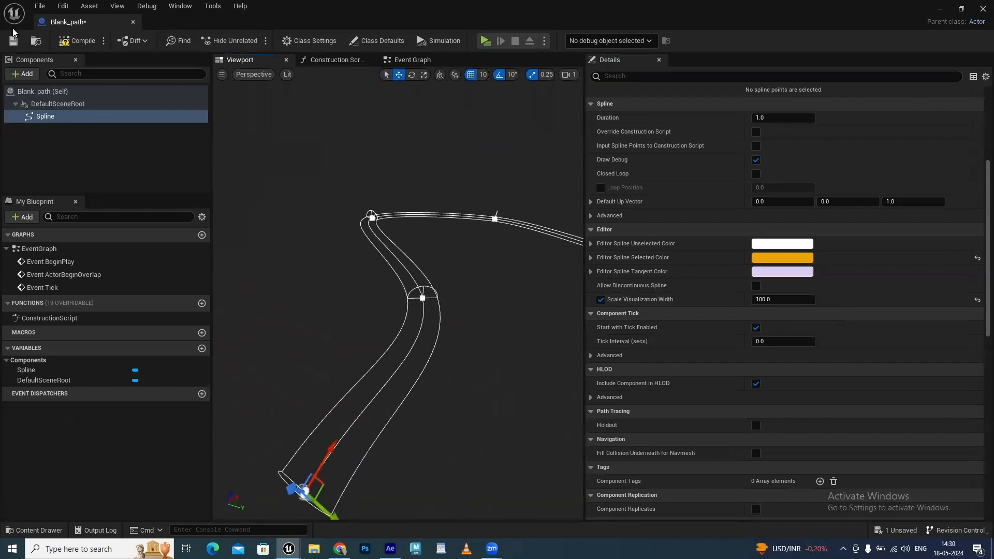
# Step: Compile and save the Blank_path blueprint, and close its editor
pyautogui.click(72, 42)
pyautogui.click(14, 41)
pyautogui.click(133, 22)
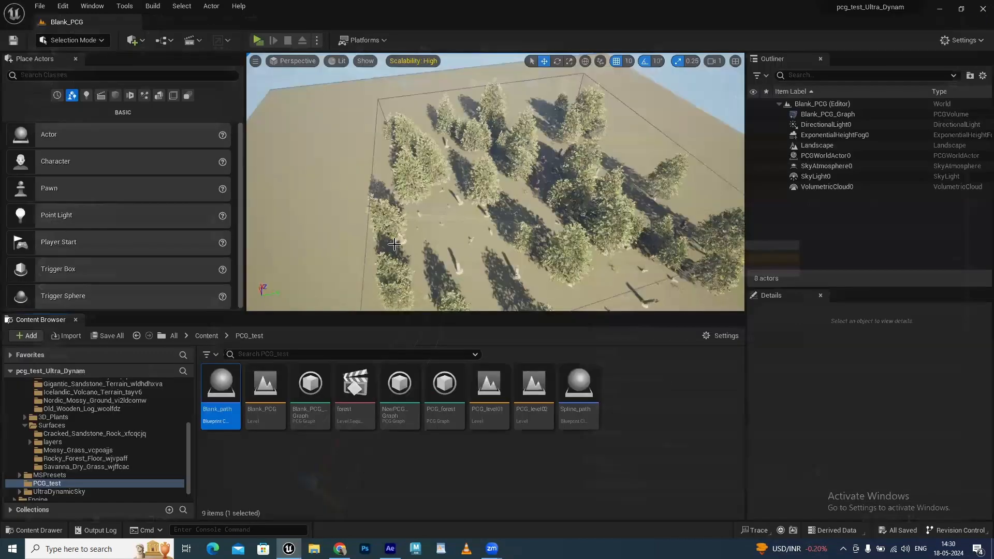
# Step: Place the Blank_path blueprint in the Blank_PCG level, among the trees inside the PCG volume
pyautogui.moveTo(216, 389); pyautogui.dragTo(419, 209)
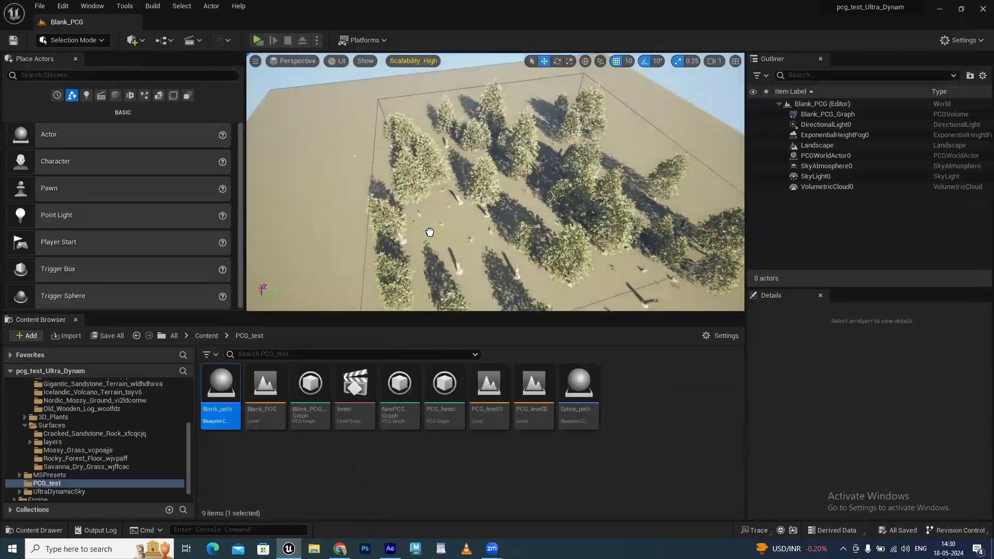
pyautogui.moveTo(442, 242); pyautogui.dragTo(555, 263)
pyautogui.moveTo(543, 201); pyautogui.dragTo(606, 304)
pyautogui.scroll(-2, 557, 210)
pyautogui.keyDown('alt'); pyautogui.moveTo(487, 252); pyautogui.dragTo(568, 212); pyautogui.keyUp('alt')
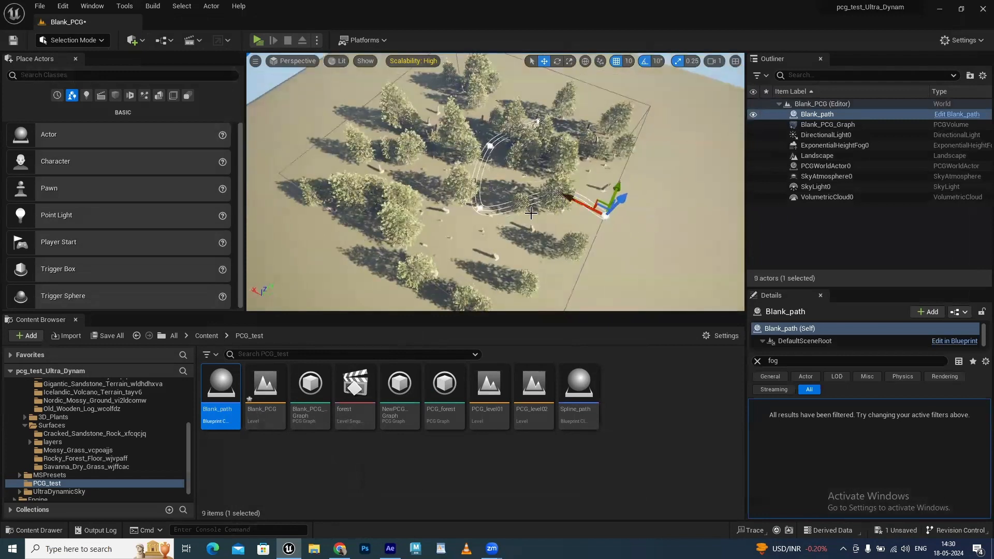
# Step: Move the placed path's spline points individually so the curve winds across the forest within the PCG volume
pyautogui.click(489, 146)
pyautogui.click(490, 146)
pyautogui.moveTo(466, 136); pyautogui.dragTo(404, 108)
pyautogui.click(537, 123)
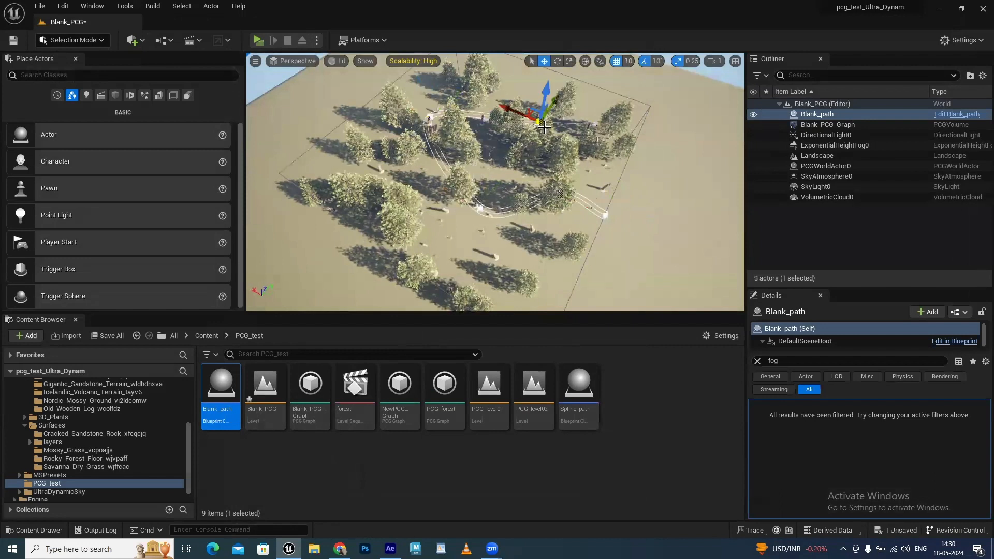
pyautogui.moveTo(513, 110); pyautogui.dragTo(520, 62)
pyautogui.click(480, 208)
pyautogui.moveTo(456, 195); pyautogui.dragTo(413, 200)
pyautogui.keyDown('alt'); pyautogui.moveTo(625, 225); pyautogui.dragTo(554, 212); pyautogui.keyUp('alt')
pyautogui.scroll(-3, 643, 295)
pyautogui.click(537, 271)
pyautogui.moveTo(587, 255); pyautogui.dragTo(561, 249)
pyautogui.keyDown('alt'); pyautogui.moveTo(465, 223); pyautogui.dragTo(600, 220); pyautogui.keyUp('alt')
pyautogui.keyDown('alt'); pyautogui.moveTo(487, 274); pyautogui.dragTo(448, 222); pyautogui.keyUp('alt')
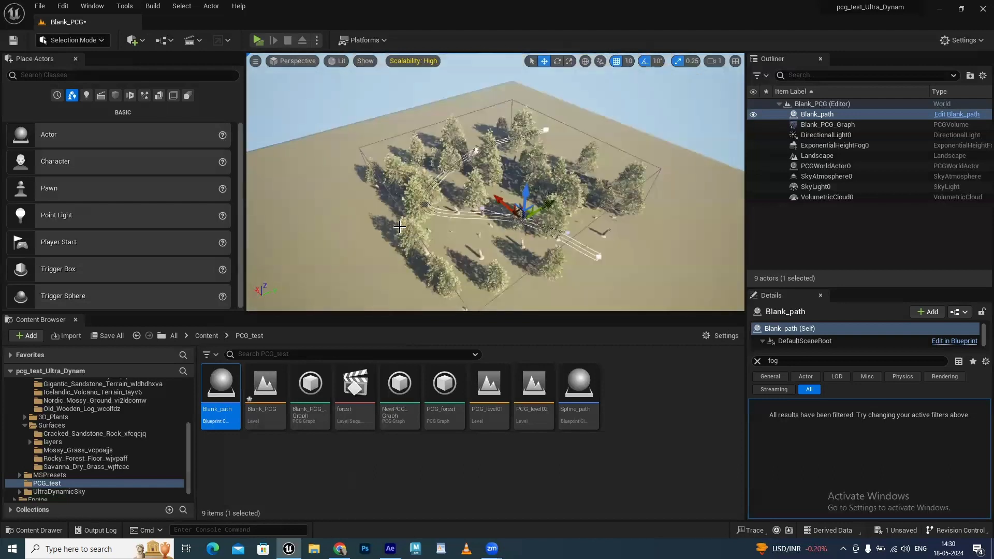
# Step: Save all unsaved content, keeping the Blank_PCG level included in the save
pyautogui.click(111, 336)
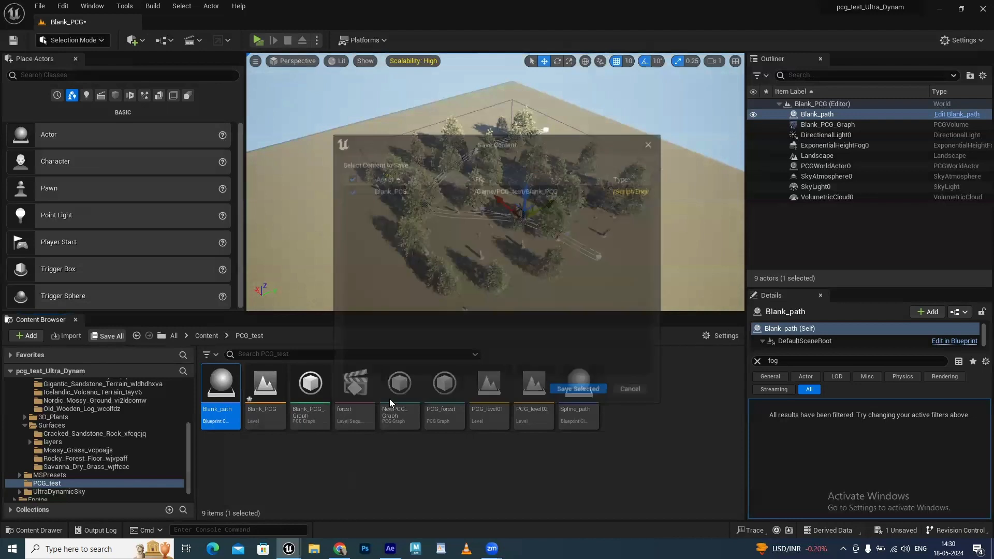
pyautogui.click(574, 392)
pyautogui.click(387, 479)
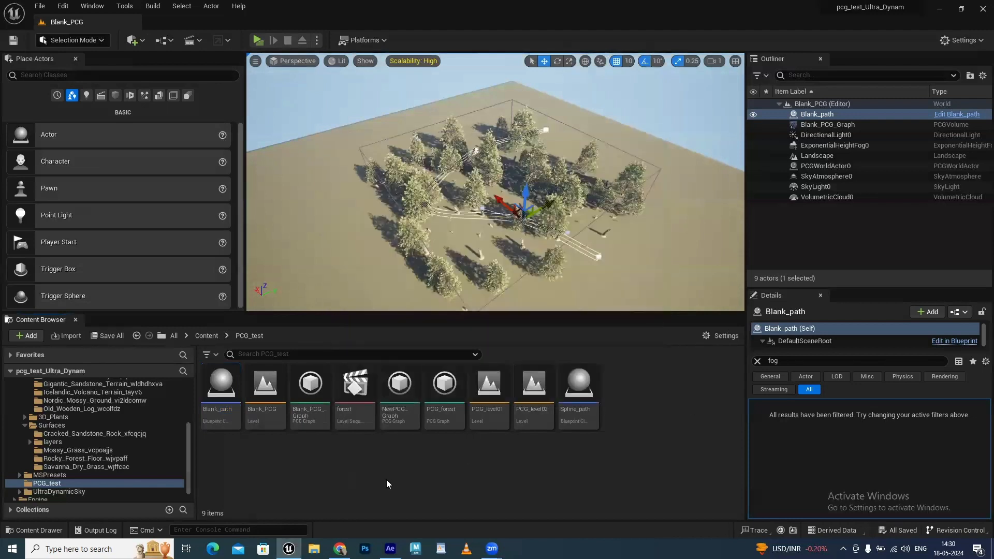
# Step: Open Blank_PCG_Graph and add a Get Spline Data node in the empty area below the Surface Sampler chains
pyautogui.doubleClick(310, 385)
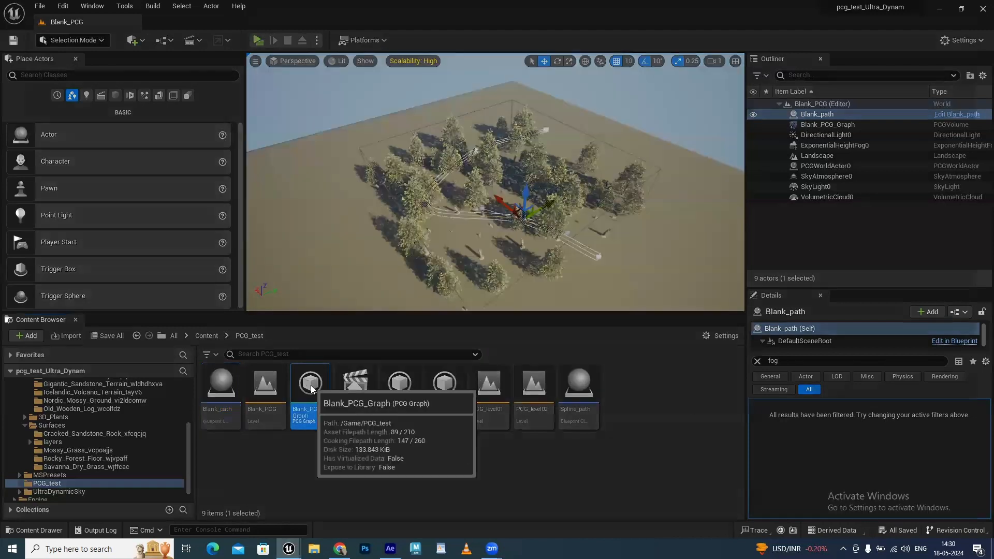
pyautogui.moveTo(283, 410); pyautogui.dragTo(266, 253, button='right')
pyautogui.scroll(1, 271, 299)
pyautogui.moveTo(270, 299); pyautogui.dragTo(310, 333, button='right')
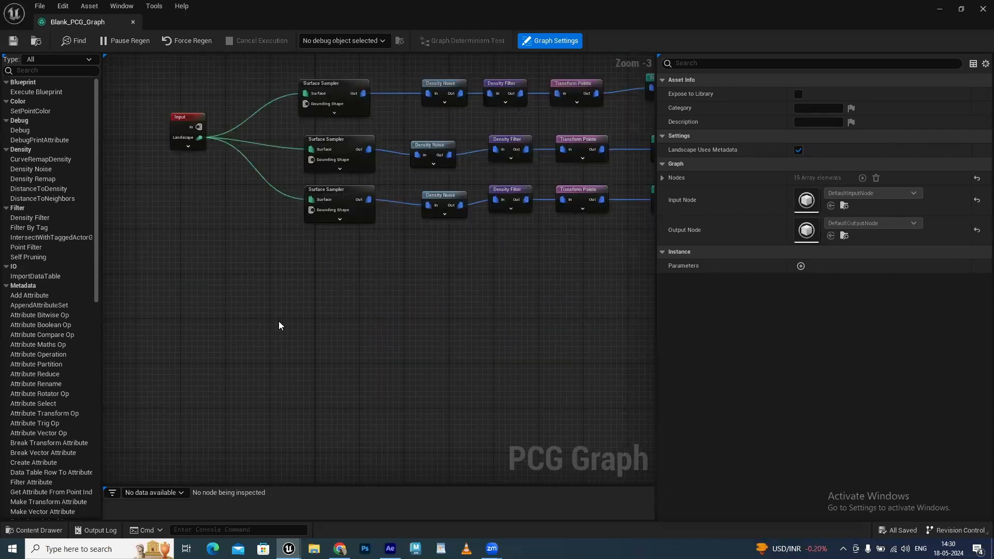
pyautogui.rightClick(264, 299)
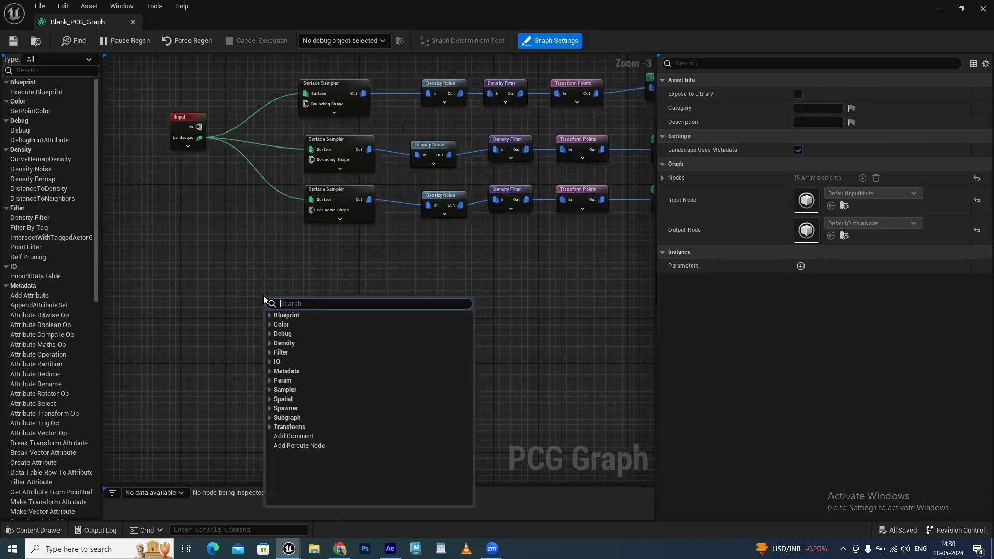
pyautogui.write('get')
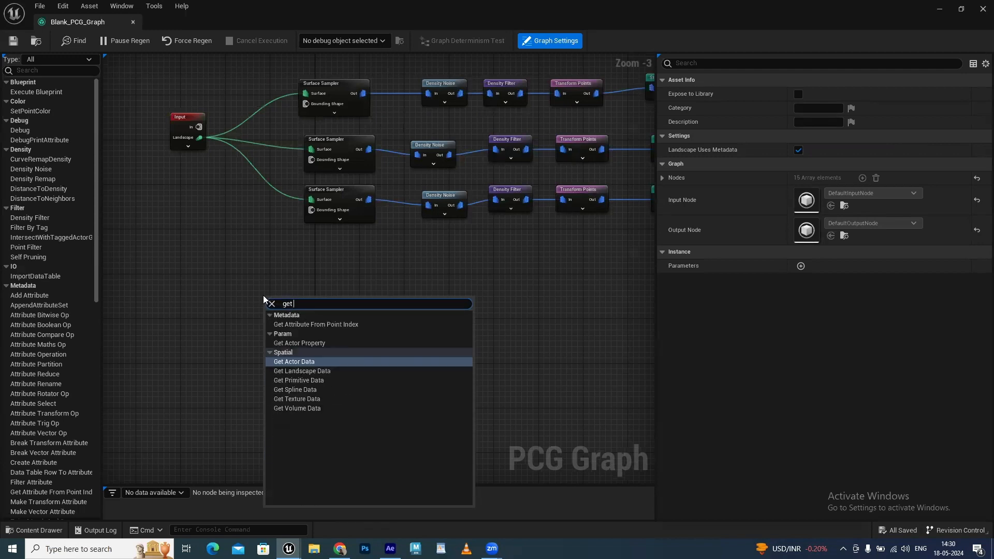
pyautogui.write(' spl')
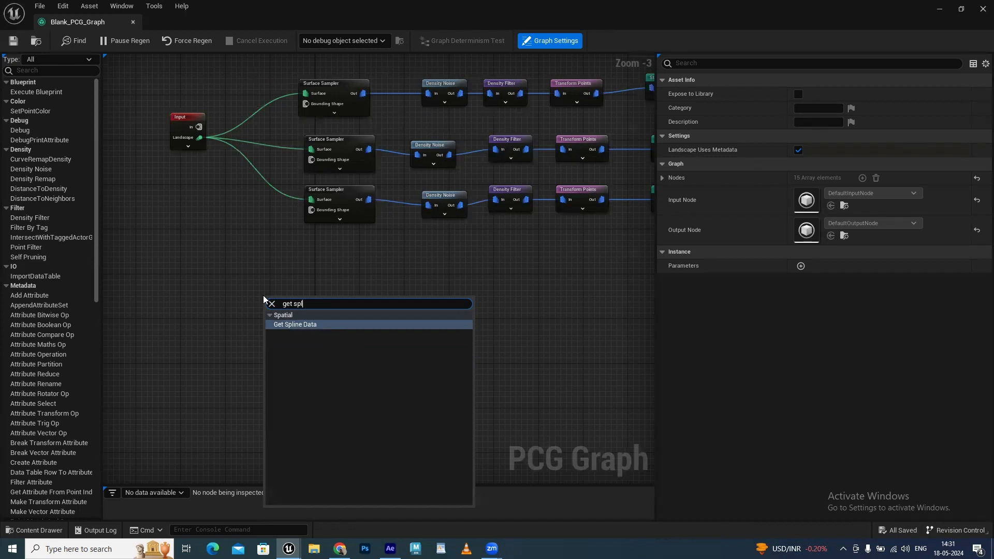
pyautogui.click(299, 325)
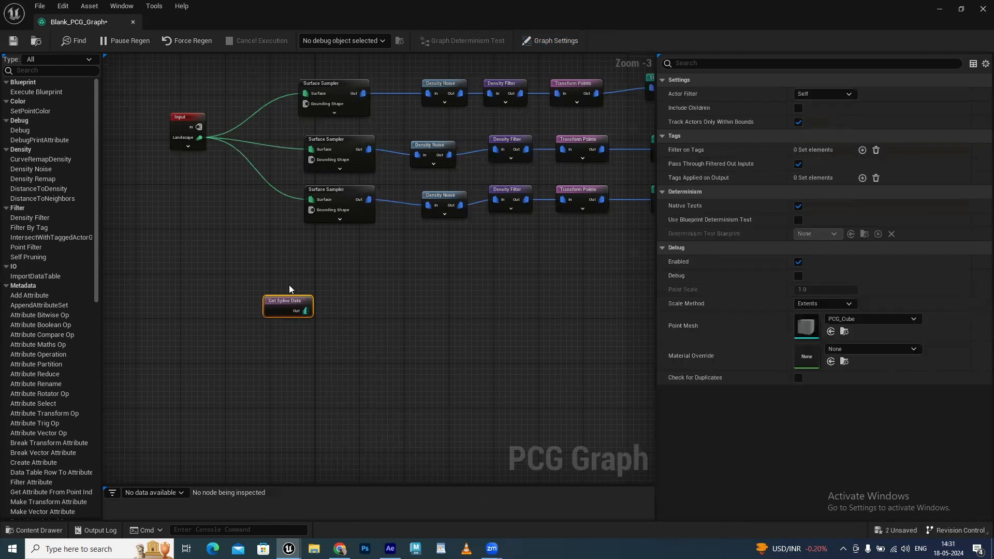
pyautogui.moveTo(294, 304); pyautogui.dragTo(218, 314)
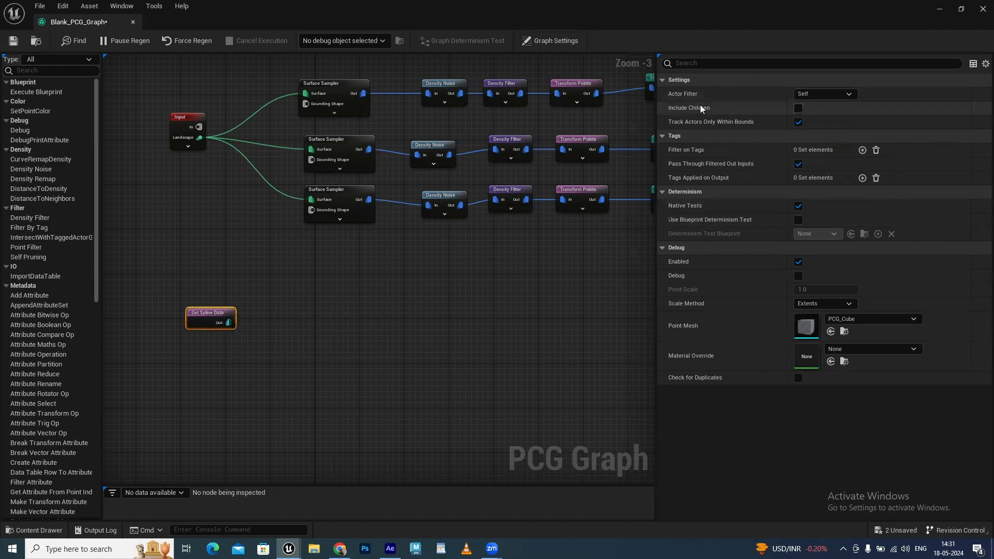
# Step: Set the Get Spline Data node's Actor Filter to All World Actors and its Actor Selection Tag to Blank_path_new
pyautogui.click(824, 93)
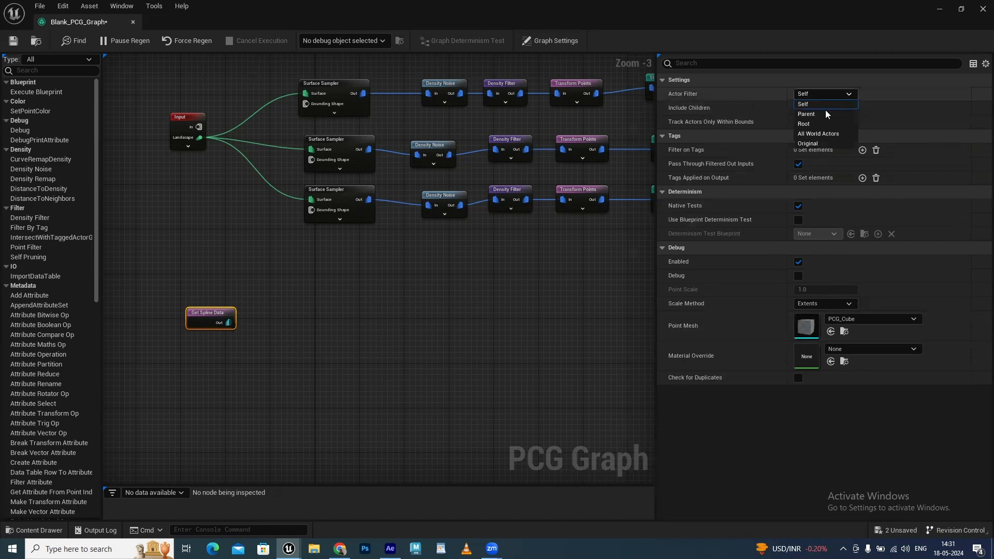
pyautogui.click(842, 135)
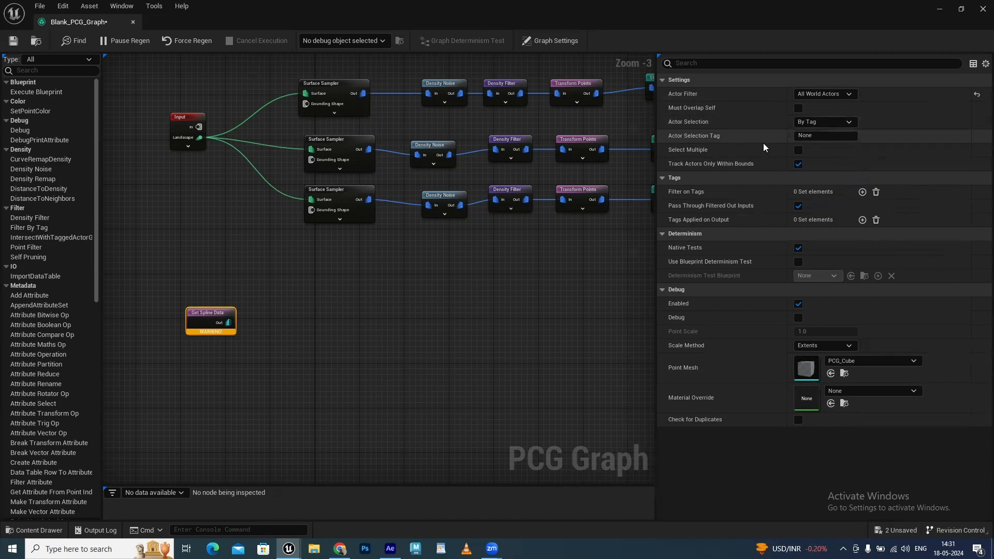
pyautogui.click(826, 135)
pyautogui.write('Blank_Path_new')
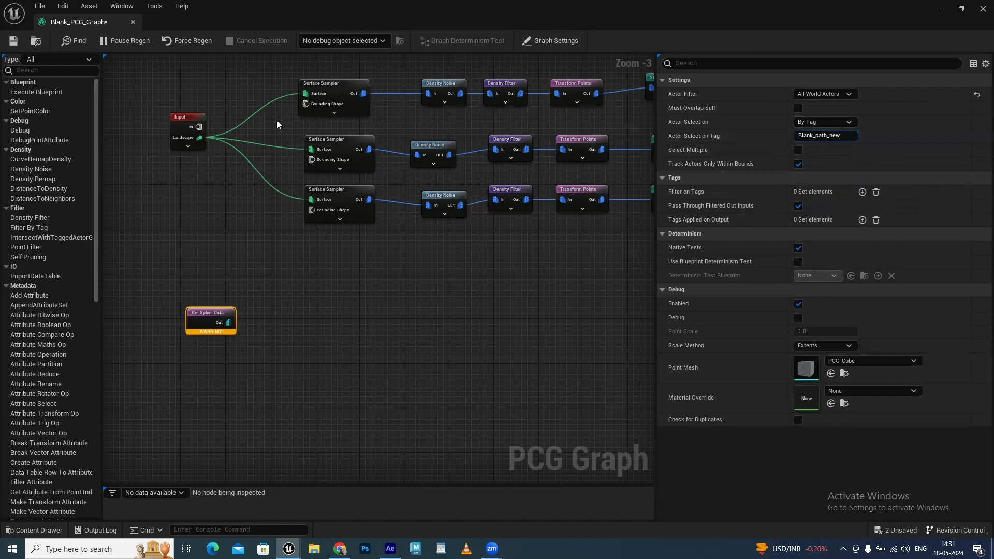
# Step: Check the actor tag defined in the Blank_path blueprint, close the blueprint, and return to the full-size PCG graph
pyautogui.click(961, 9)
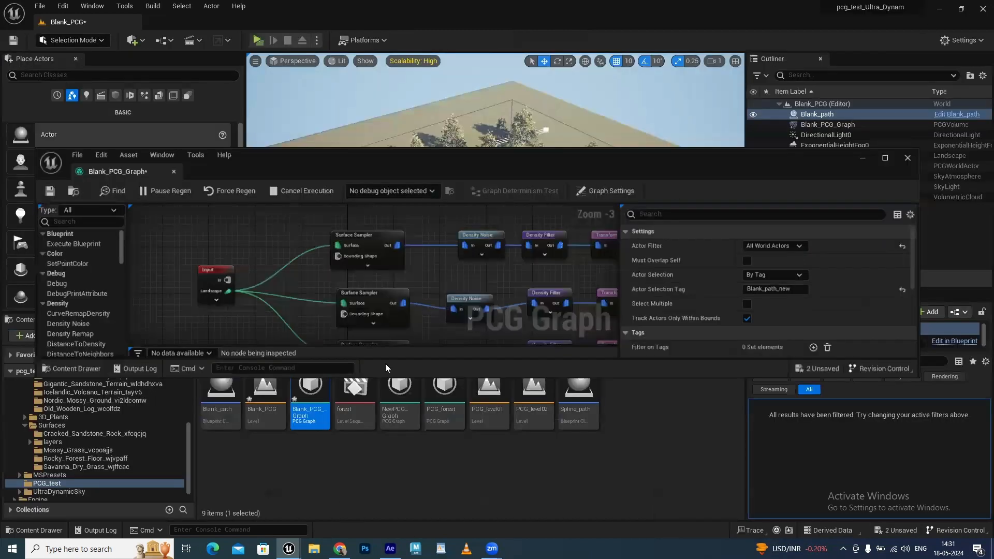
pyautogui.moveTo(452, 174); pyautogui.dragTo(432, 117)
pyautogui.doubleClick(220, 394)
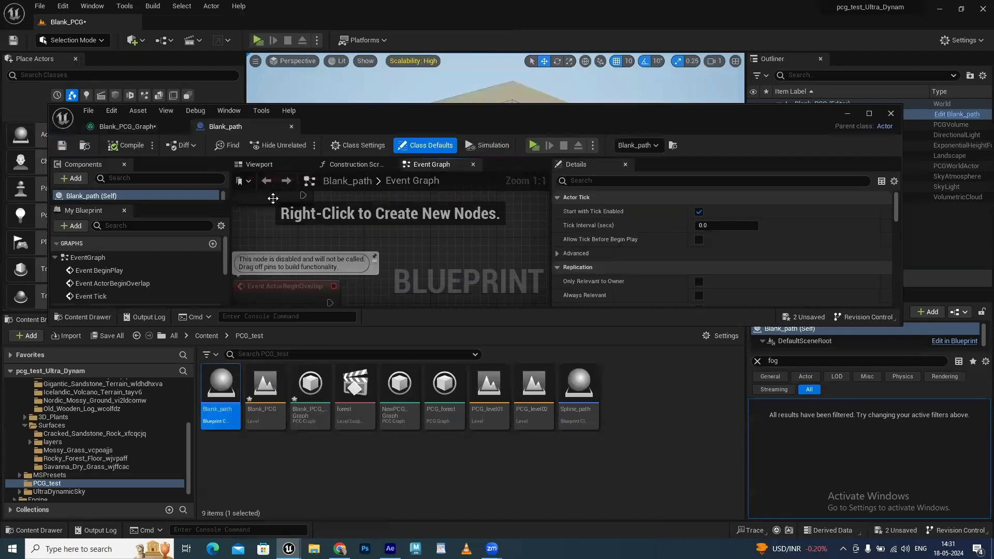
pyautogui.click(257, 164)
pyautogui.click(603, 180)
pyautogui.write('tag')
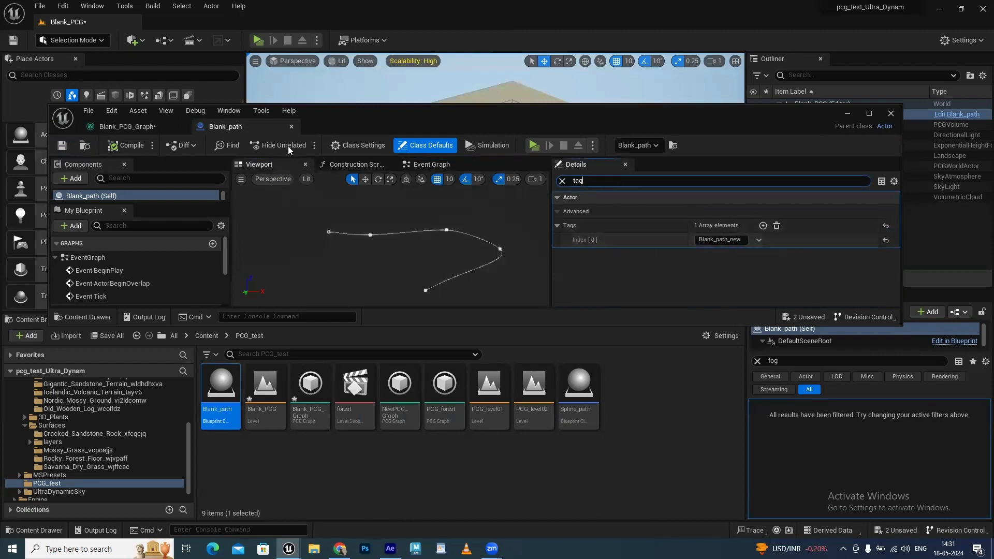
pyautogui.click(291, 127)
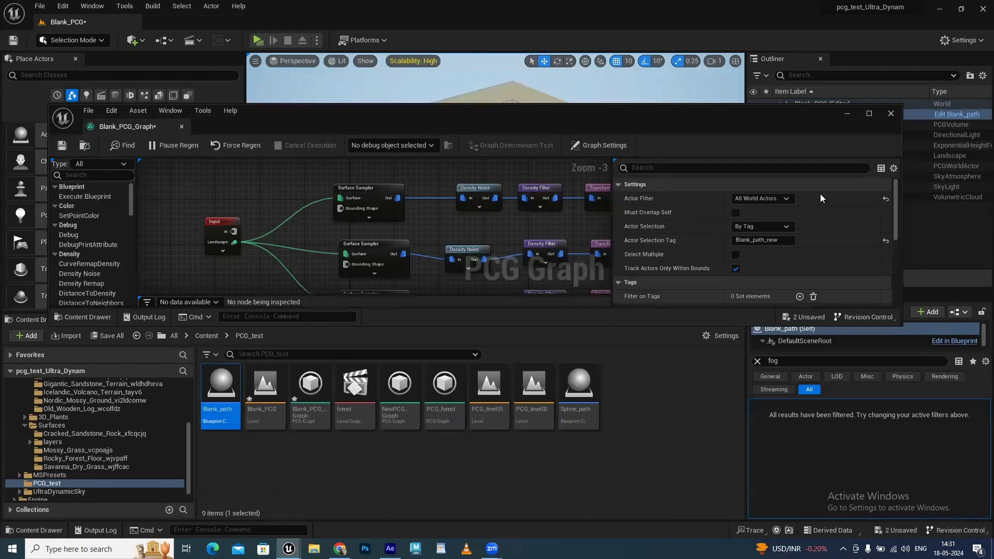
pyautogui.click(870, 115)
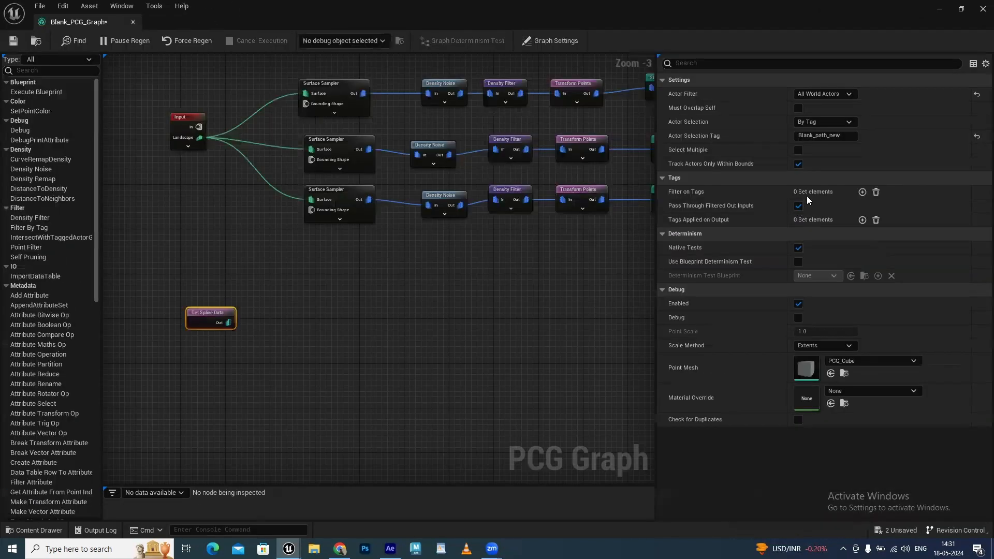
# Step: Enable Select Multiple on the Get Spline Data node
pyautogui.click(798, 150)
pyautogui.click(271, 314)
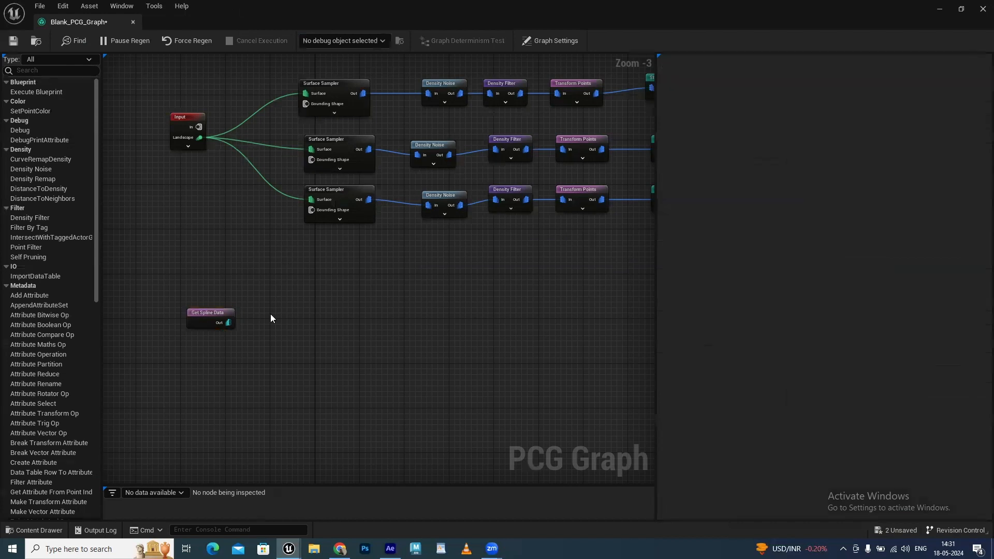
# Step: Connect a new Spline Sampler node to Get Spline Data and set its Subdivisions Per Segment to 5
pyautogui.moveTo(214, 314); pyautogui.dragTo(293, 325)
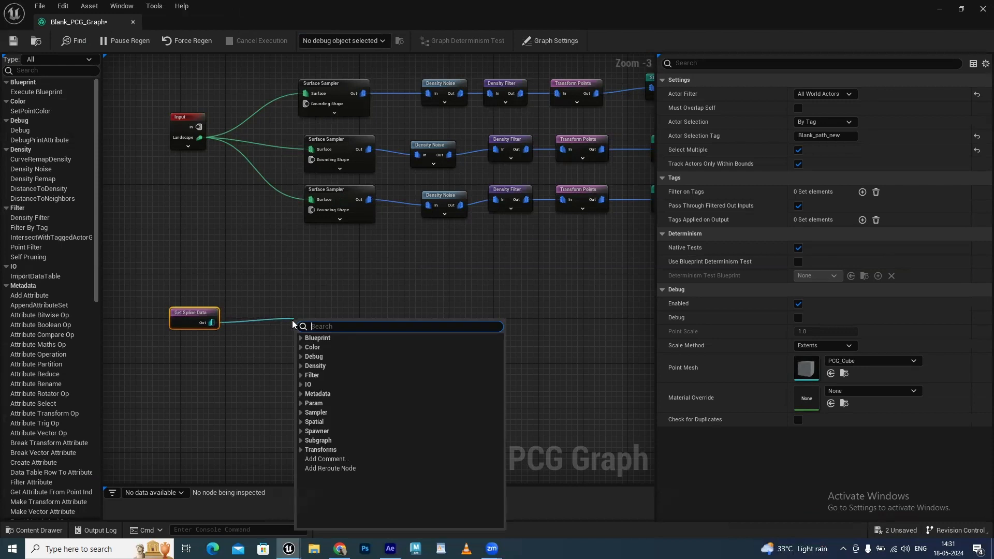
pyautogui.write('spline')
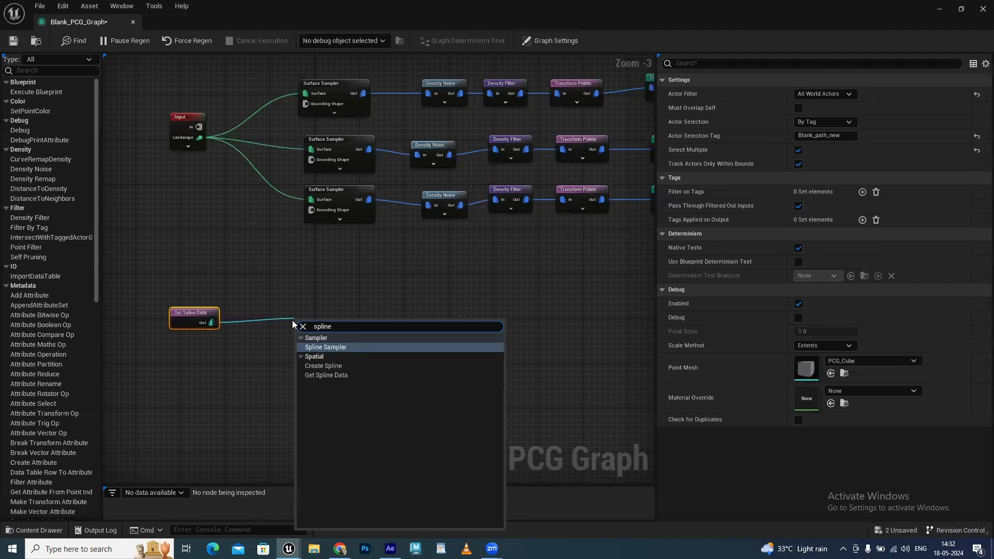
pyautogui.click(322, 346)
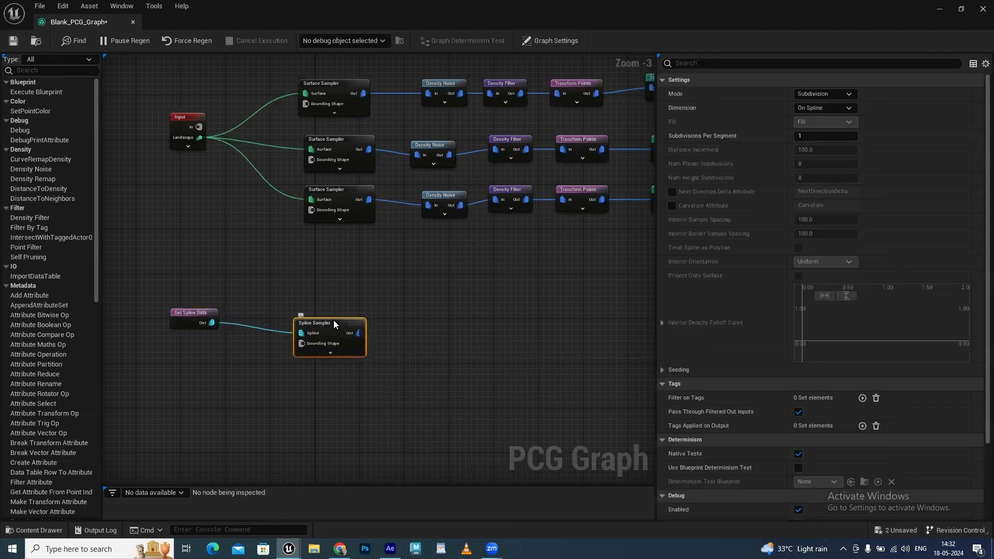
pyautogui.moveTo(333, 320); pyautogui.dragTo(292, 308)
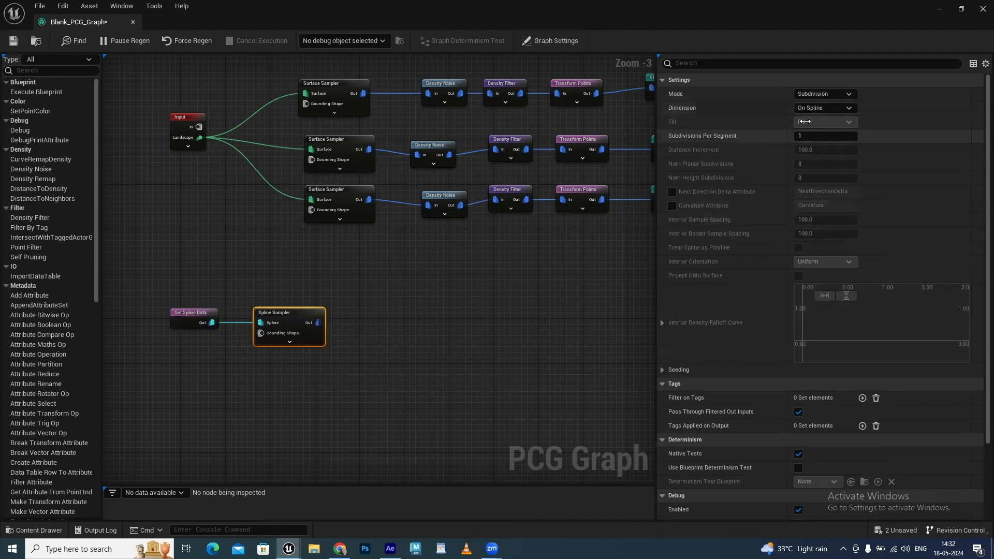
pyautogui.click(835, 137)
pyautogui.write('5')
# Step: Add a Bounds Modifier node fed by the Spline Sampler's output and place it beside the sampler
pyautogui.moveTo(318, 322); pyautogui.dragTo(389, 316)
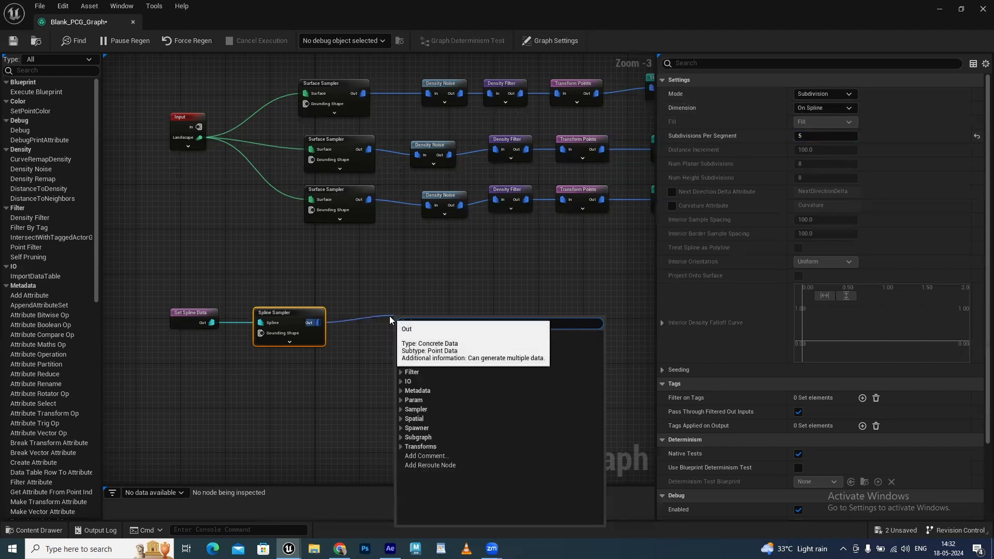
pyautogui.write('bound')
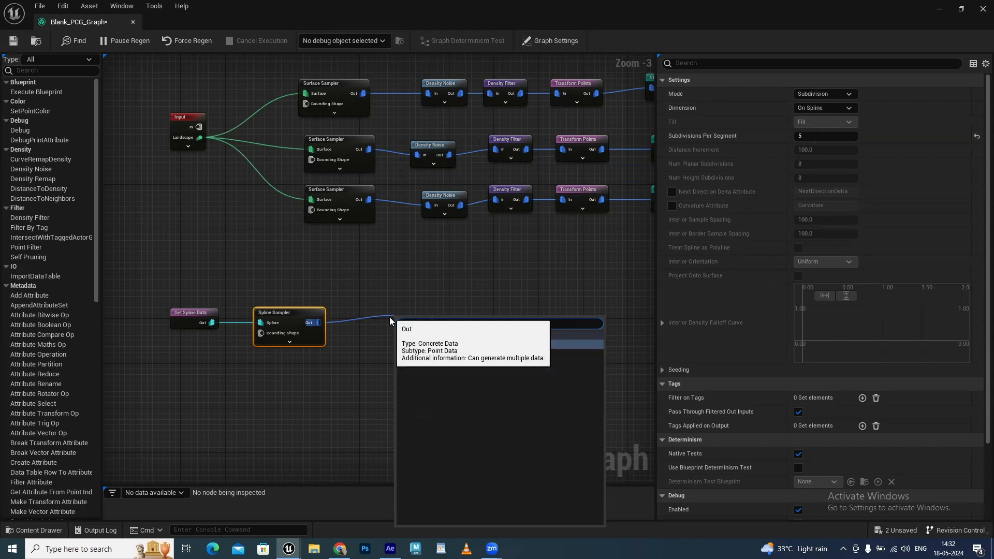
pyautogui.click(448, 344)
pyautogui.moveTo(423, 322); pyautogui.dragTo(394, 310)
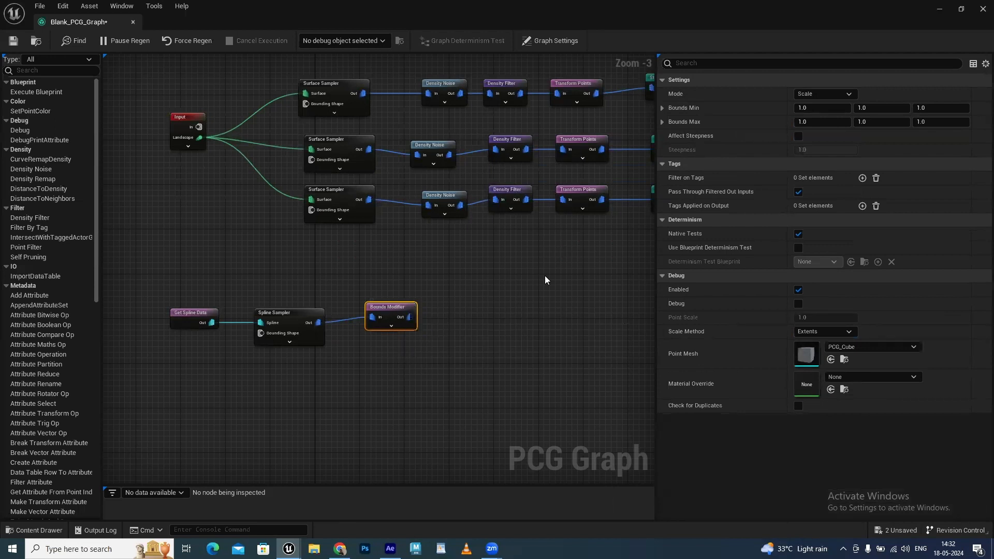
# Step: Set the Y and Z values of both Bounds Min and Bounds Max to 100 on the Bounds Modifier
pyautogui.moveTo(543, 250); pyautogui.dragTo(499, 275, button='right')
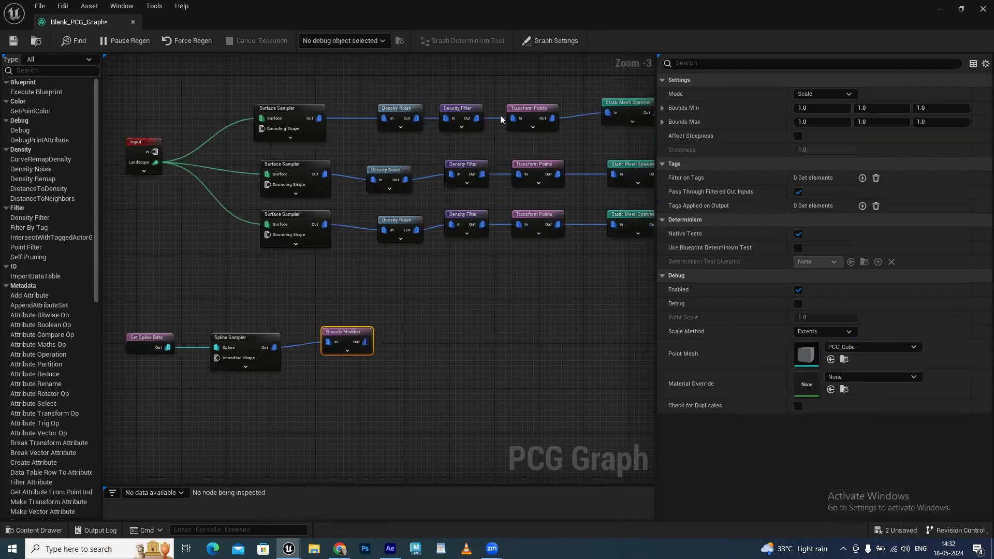
pyautogui.click(879, 112)
pyautogui.press('Tab')
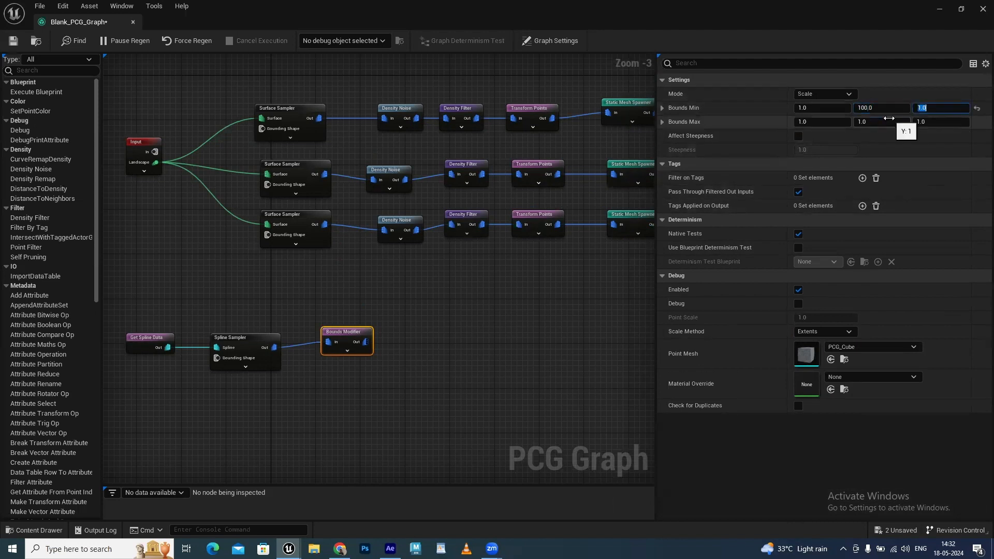
pyautogui.write('100')
pyautogui.press('Tab')
pyautogui.press('Tab')
pyautogui.write('100')
pyautogui.press('Tab')
pyautogui.write('1')
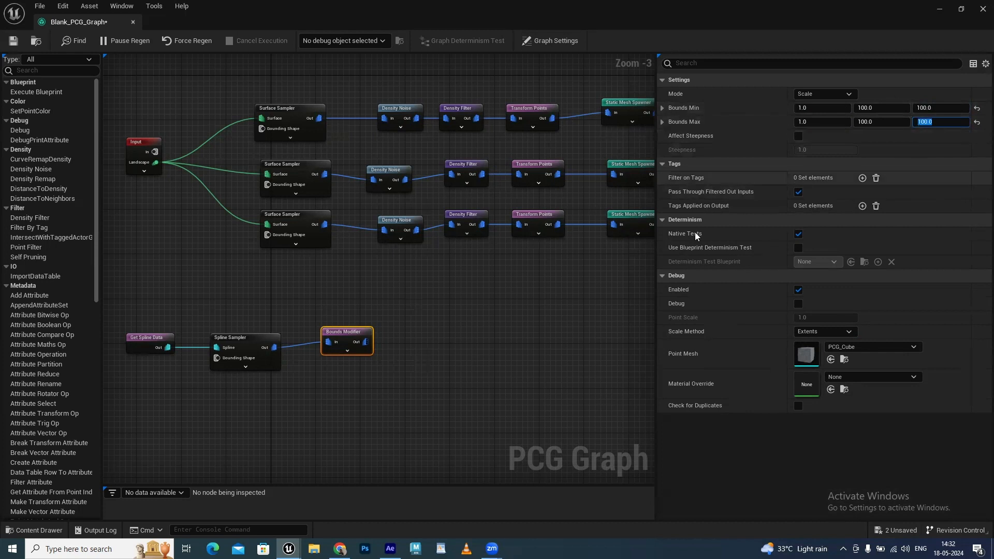
# Step: Disconnect all three Transform Points nodes from their Static Mesh Spawners and inspect the forest area in the level
pyautogui.moveTo(473, 309); pyautogui.dragTo(445, 322, button='right')
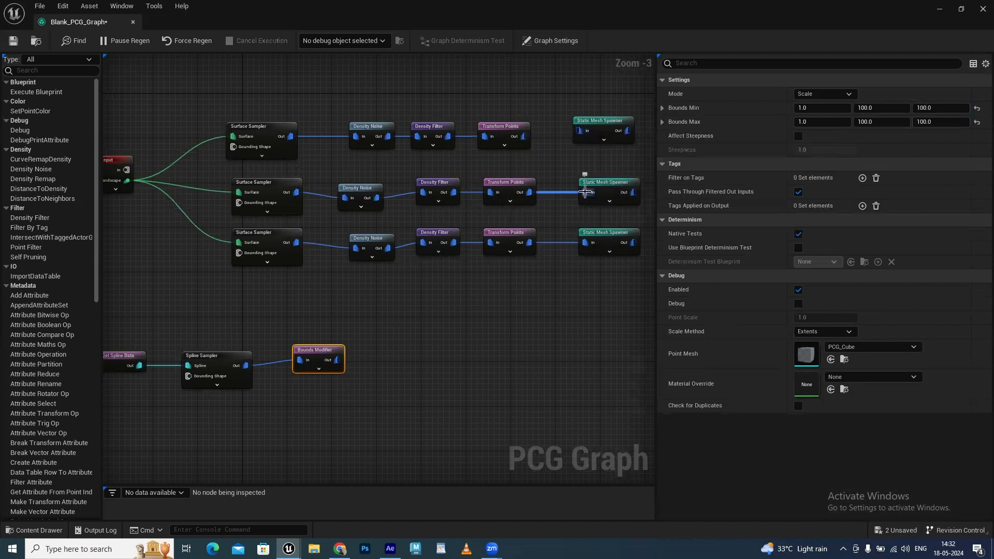
pyautogui.click(961, 10)
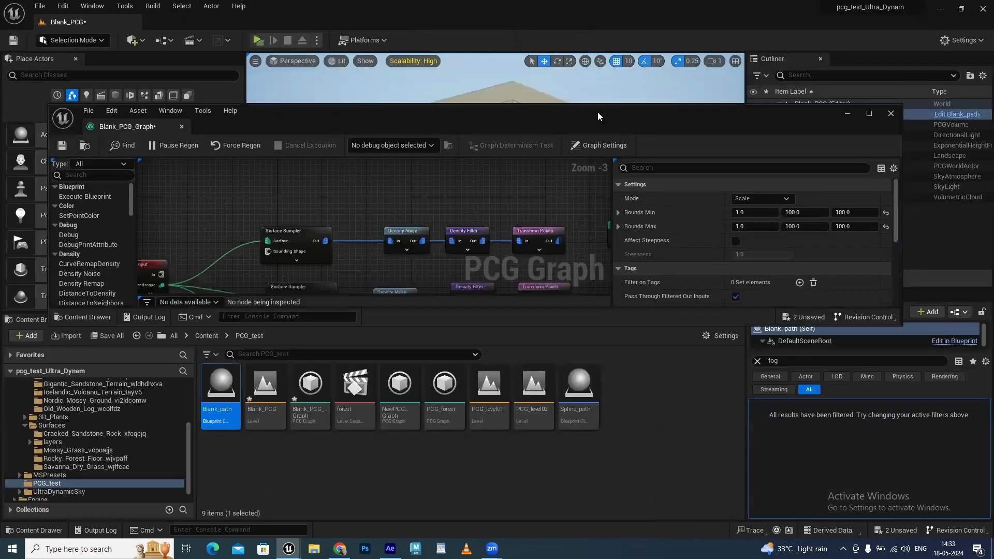
pyautogui.moveTo(598, 116); pyautogui.dragTo(635, 84)
pyautogui.moveTo(556, 184); pyautogui.dragTo(526, 130, button='right')
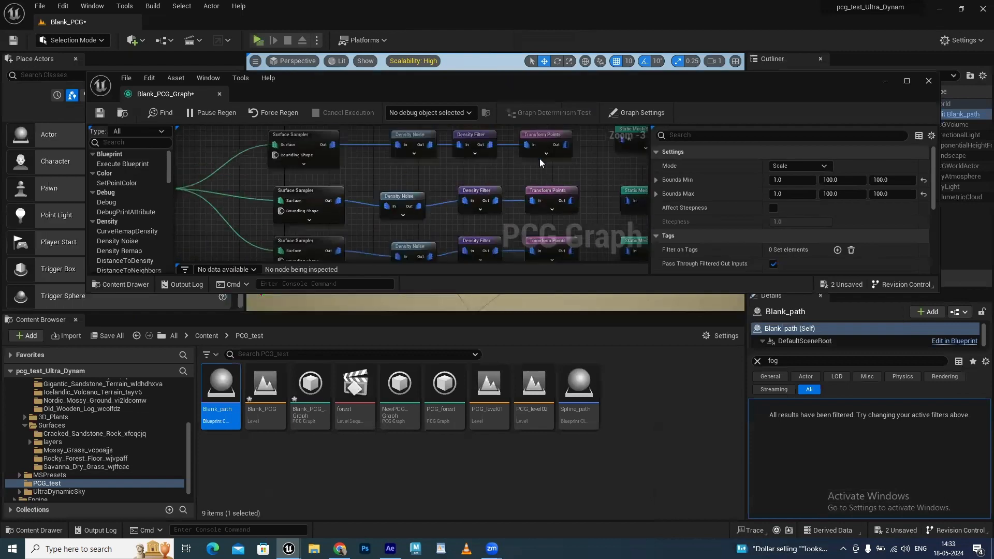
pyautogui.scroll(-1, 539, 155)
pyautogui.moveTo(537, 141); pyautogui.dragTo(560, 246)
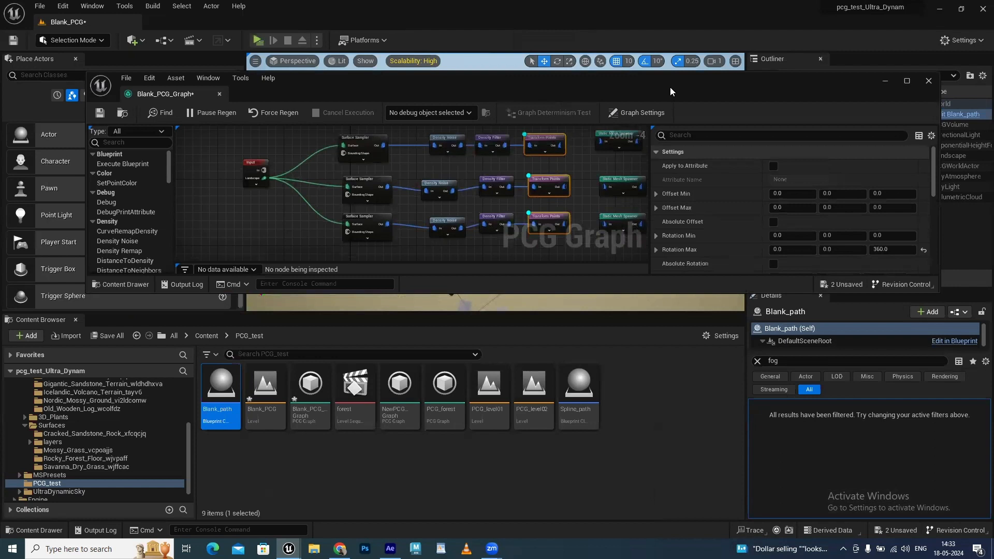
pyautogui.moveTo(670, 87); pyautogui.dragTo(629, 247)
pyautogui.keyDown('alt'); pyautogui.moveTo(489, 189); pyautogui.dragTo(401, 189); pyautogui.keyUp('alt')
pyautogui.moveTo(623, 251); pyautogui.dragTo(646, 159)
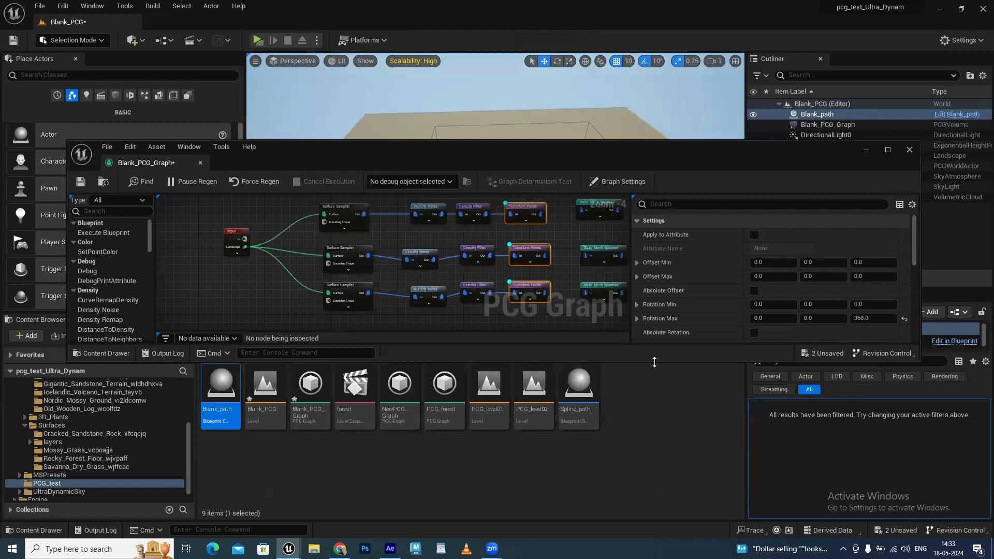
# Step: Enlarge the graph window and shift the Get Spline Data, Spline Sampler and Bounds Modifier nodes leftward as an evenly spaced row
pyautogui.moveTo(655, 362); pyautogui.dragTo(647, 522)
pyautogui.scroll(1, 453, 403)
pyautogui.moveTo(435, 375); pyautogui.dragTo(564, 404, button='right')
pyautogui.click(262, 396)
pyautogui.moveTo(392, 398); pyautogui.dragTo(347, 394)
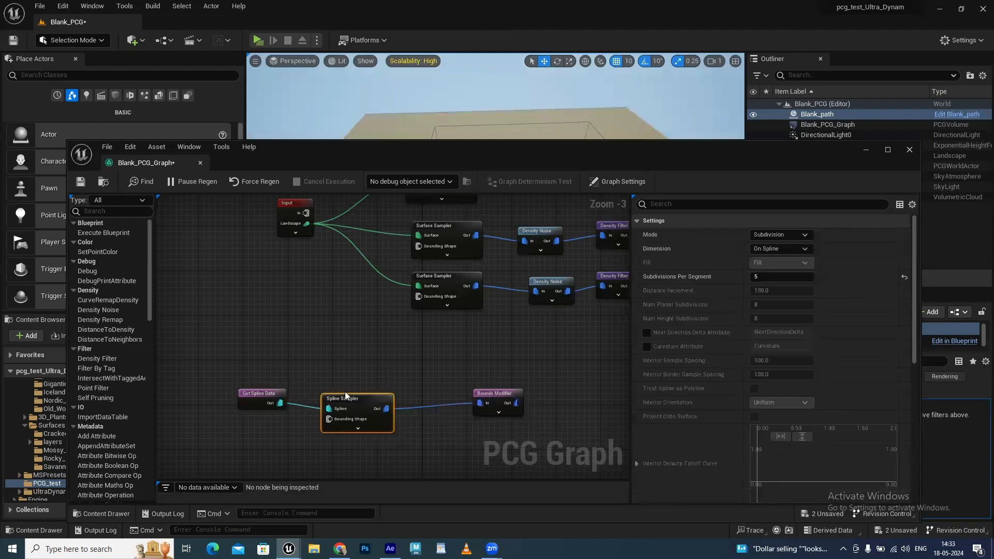
pyautogui.moveTo(489, 394); pyautogui.dragTo(441, 394)
# Step: Widen the gap between the three Surface Sampler nodes and the Density Noise nodes that follow them
pyautogui.moveTo(513, 357); pyautogui.dragTo(395, 450, button='right')
pyautogui.moveTo(407, 215); pyautogui.dragTo(595, 401)
pyautogui.moveTo(447, 266); pyautogui.dragTo(481, 266)
pyautogui.moveTo(275, 229); pyautogui.dragTo(373, 440)
pyautogui.moveTo(355, 263); pyautogui.dragTo(306, 264)
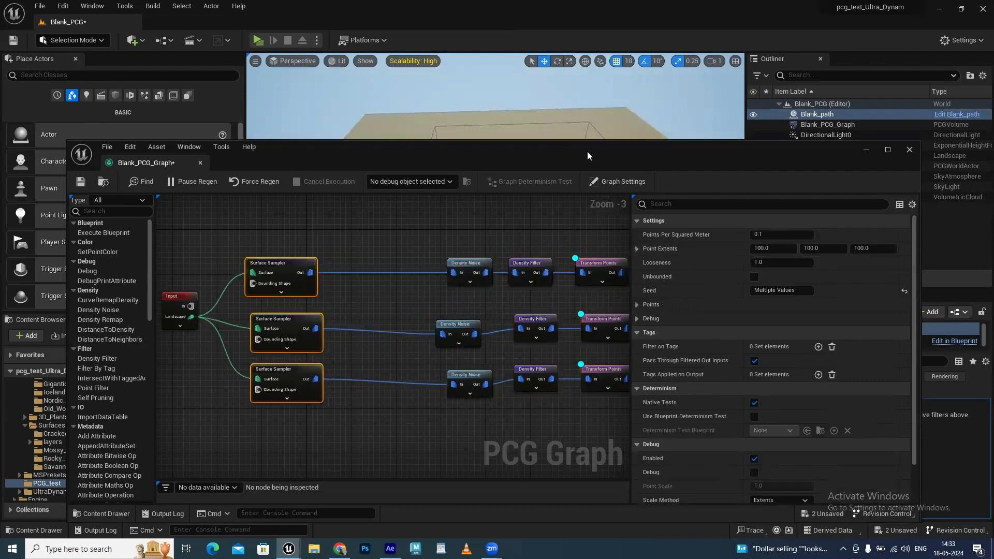
# Step: Add a Difference node to the empty graph area between the third Surface Sampler row and the Bounds Modifier row
pyautogui.moveTo(584, 156); pyautogui.dragTo(545, 173)
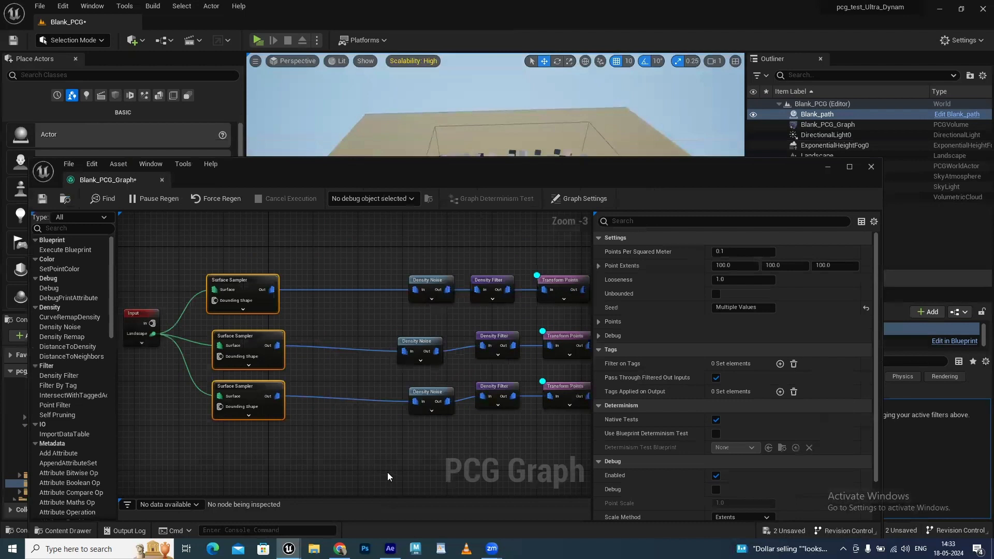
pyautogui.moveTo(387, 472); pyautogui.dragTo(396, 389, button='right')
pyautogui.rightClick(396, 390)
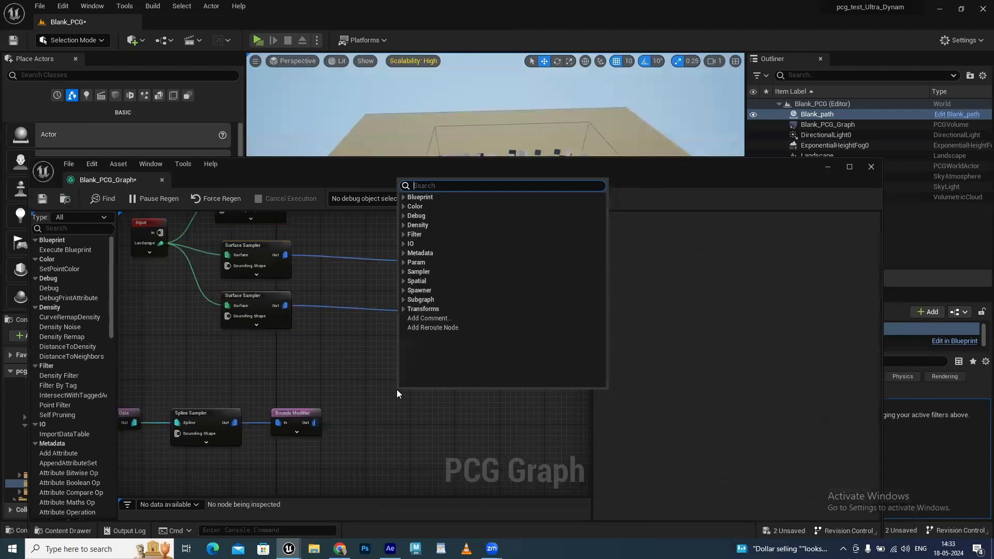
pyautogui.moveTo(387, 359); pyautogui.dragTo(389, 401, button='right')
pyautogui.rightClick(388, 401)
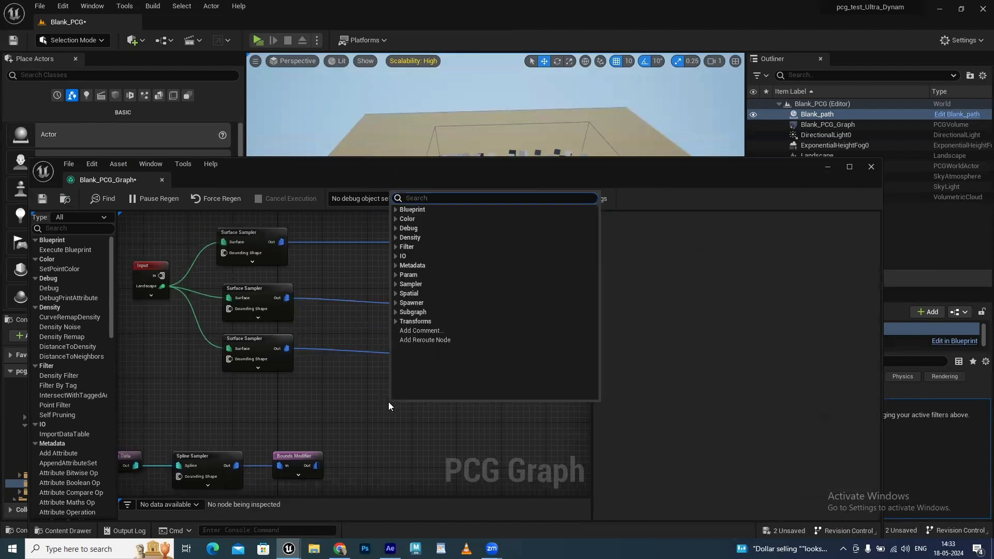
pyautogui.write('diff')
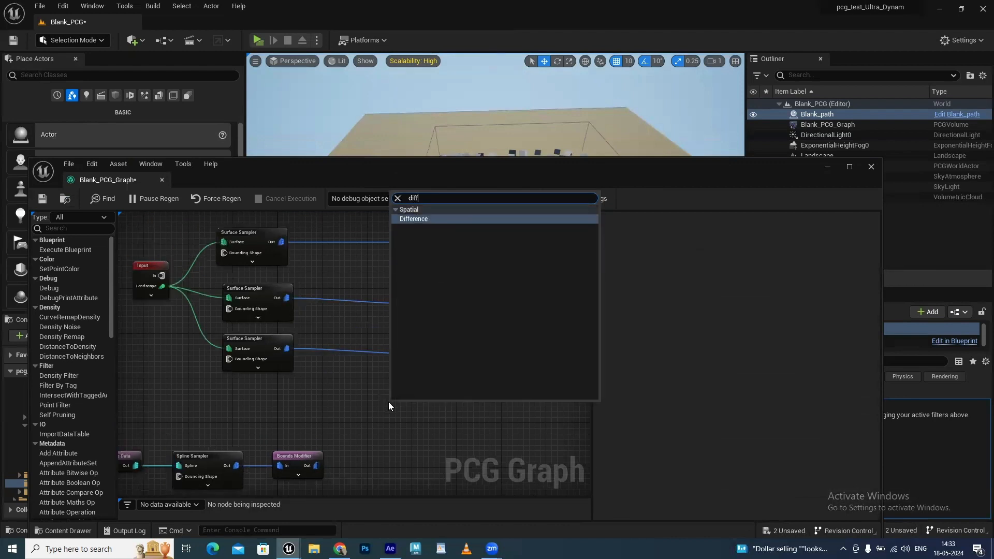
pyautogui.click(424, 219)
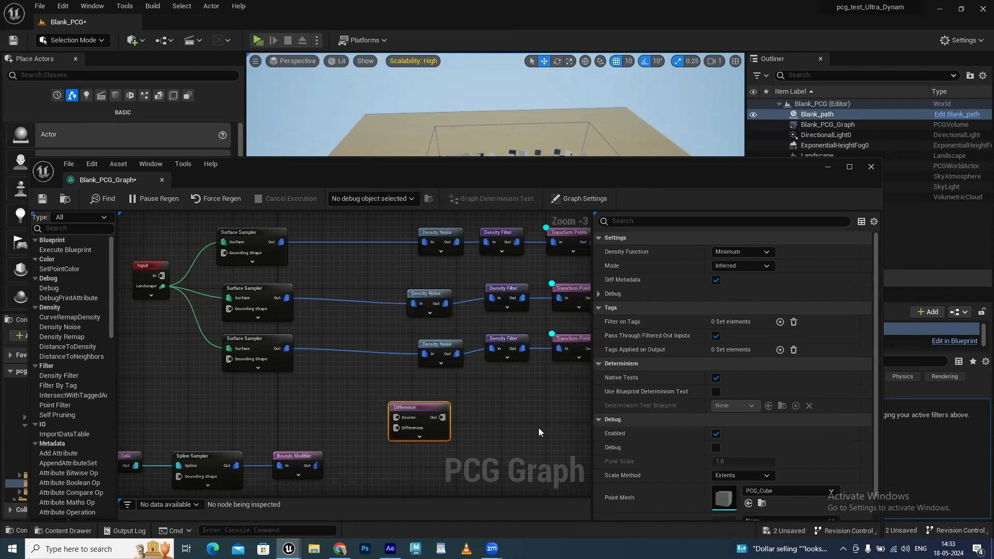
# Step: Insert the Difference node between the first Surface Sampler and its Density Noise, and connect the Bounds Modifier output to Differences
pyautogui.moveTo(539, 406); pyautogui.dragTo(534, 439, button='right')
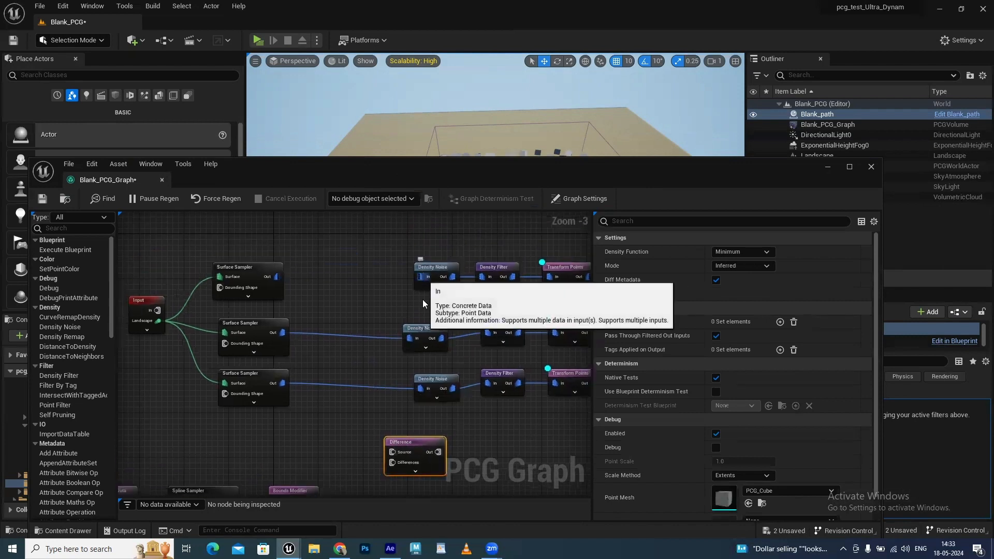
pyautogui.keyDown('alt'); pyautogui.click(415, 385); pyautogui.keyUp('alt')
pyautogui.moveTo(400, 442); pyautogui.dragTo(340, 266)
pyautogui.moveTo(277, 276); pyautogui.dragTo(421, 277)
pyautogui.moveTo(329, 427); pyautogui.dragTo(328, 383, button='right')
pyautogui.moveTo(312, 466); pyautogui.dragTo(338, 250)
pyautogui.click(334, 224)
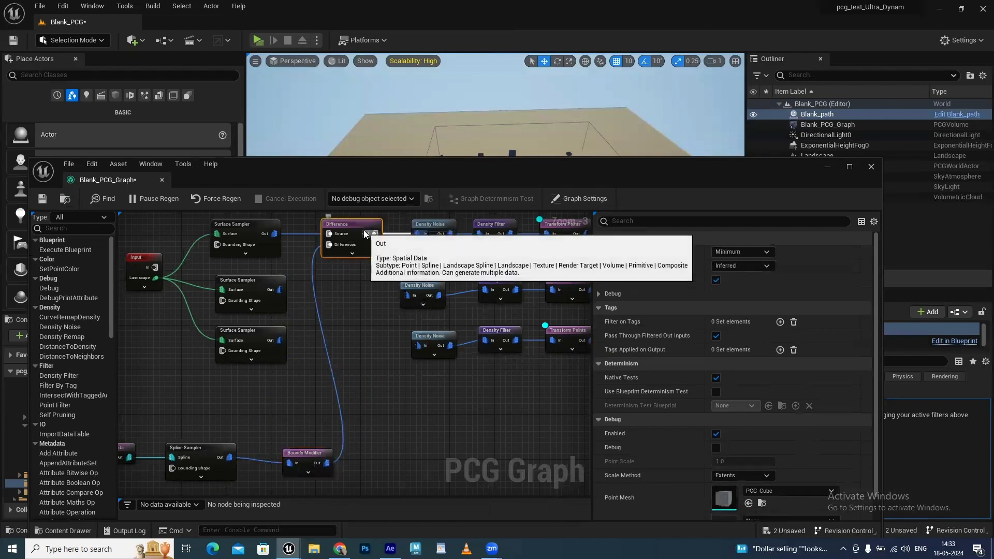
# Step: Set the Density Function of the Difference node to Binary
pyautogui.click(746, 253)
pyautogui.click(734, 281)
pyautogui.click(390, 393)
# Step: Duplicate the Difference node into the second row between Surface Sampler and Density Noise, and connect the Bounds Modifier to its Differences input
pyautogui.moveTo(350, 222); pyautogui.dragTo(355, 261, button='right')
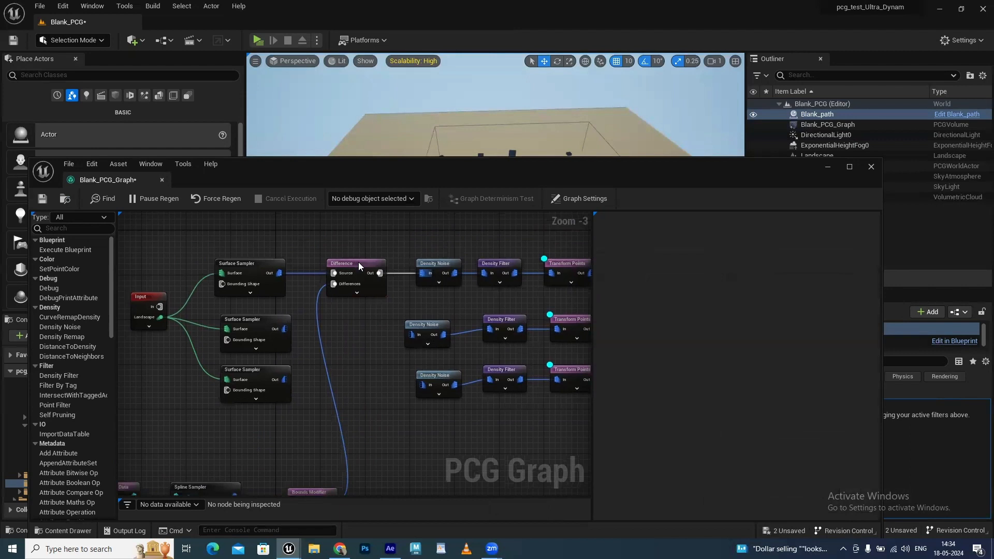
pyautogui.click(358, 263)
pyautogui.click(353, 337)
pyautogui.hotkey('ctrl', 'v')
pyautogui.moveTo(366, 331); pyautogui.dragTo(345, 306)
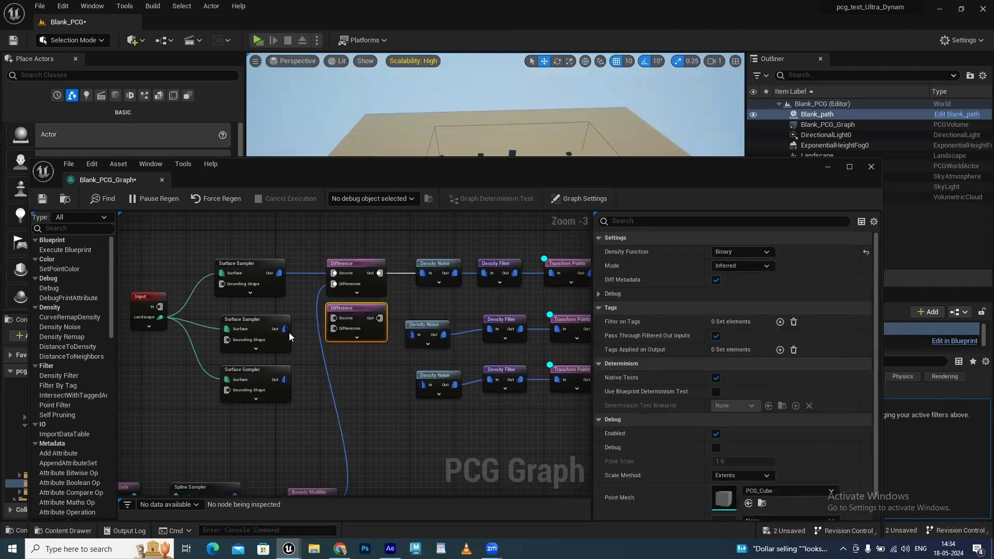
pyautogui.moveTo(284, 329); pyautogui.dragTo(414, 336)
pyautogui.moveTo(372, 426); pyautogui.dragTo(367, 389, button='right')
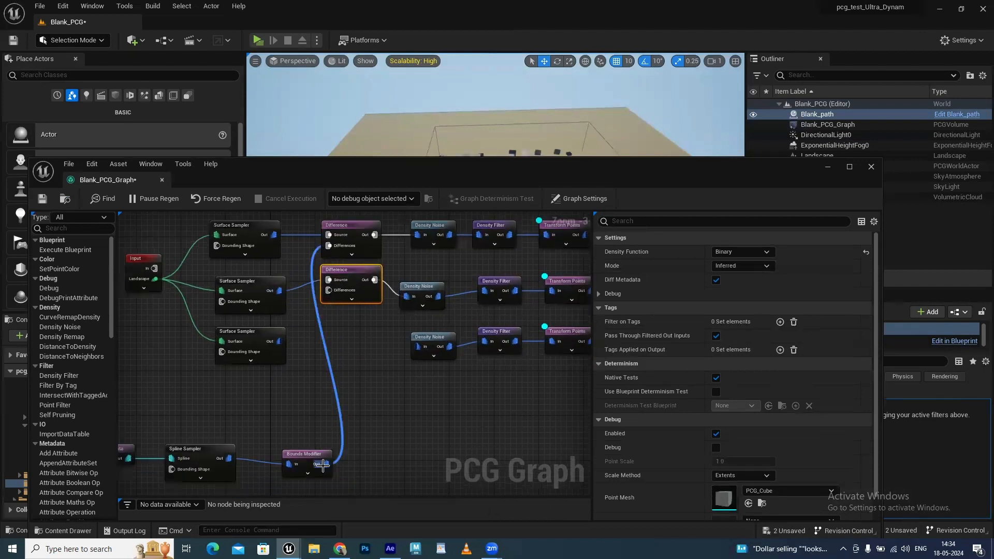
pyautogui.moveTo(323, 465); pyautogui.dragTo(332, 290)
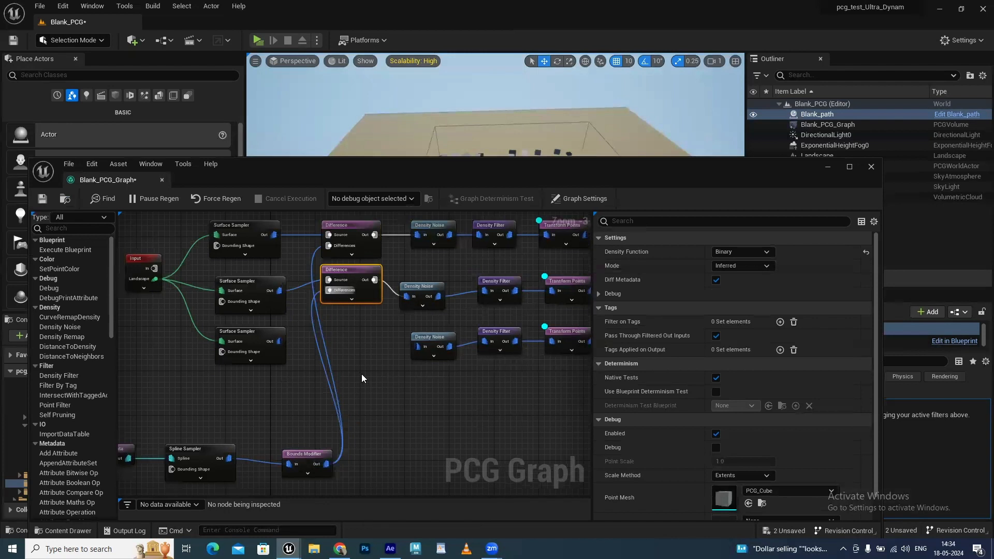
# Step: Add a third Difference copy between the third Surface Sampler and Density Noise, with the Bounds Modifier feeding its Differences input
pyautogui.click(354, 355)
pyautogui.hotkey('ctrl', 'v')
pyautogui.moveTo(279, 345); pyautogui.dragTo(332, 342)
pyautogui.moveTo(380, 343); pyautogui.dragTo(417, 347)
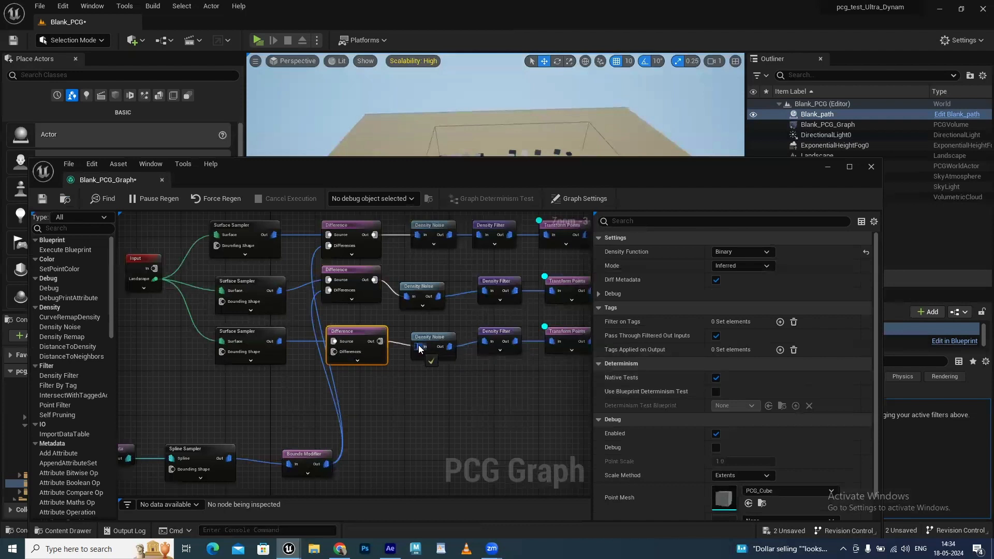
pyautogui.moveTo(352, 360); pyautogui.dragTo(346, 352)
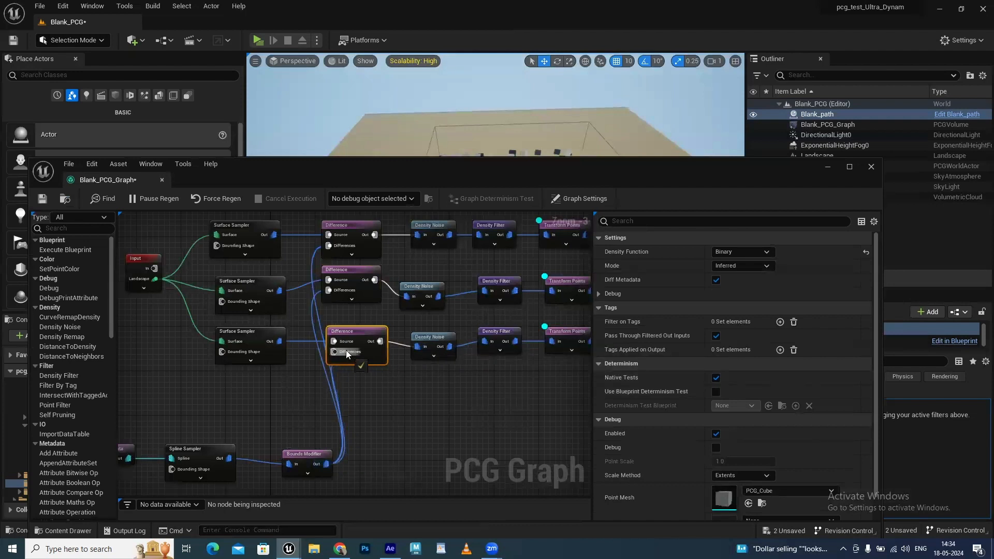
pyautogui.moveTo(314, 449); pyautogui.dragTo(289, 440)
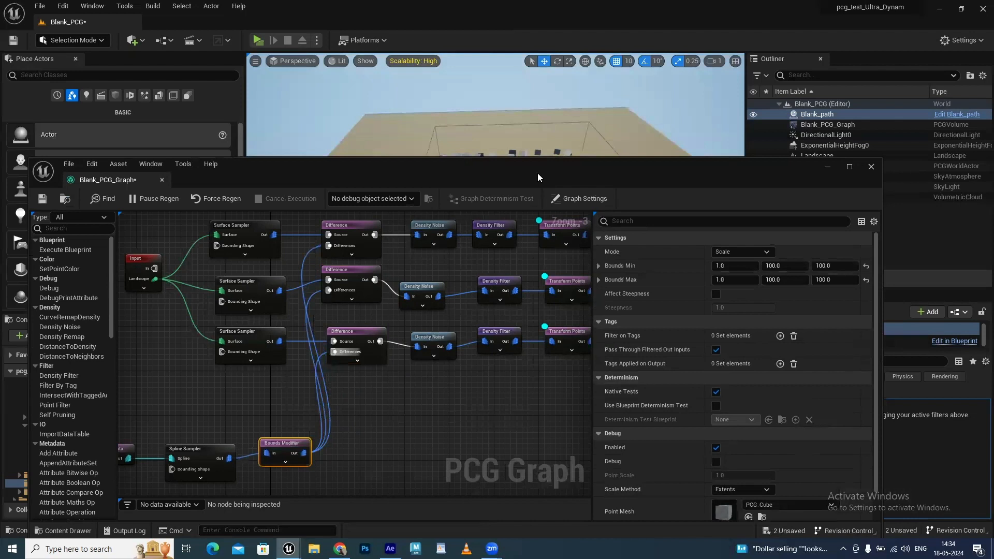
# Step: Move the graph window clear of the viewport and test how the debug points react to shifting the selected Blank_path spline point
pyautogui.moveTo(538, 173); pyautogui.dragTo(504, 252)
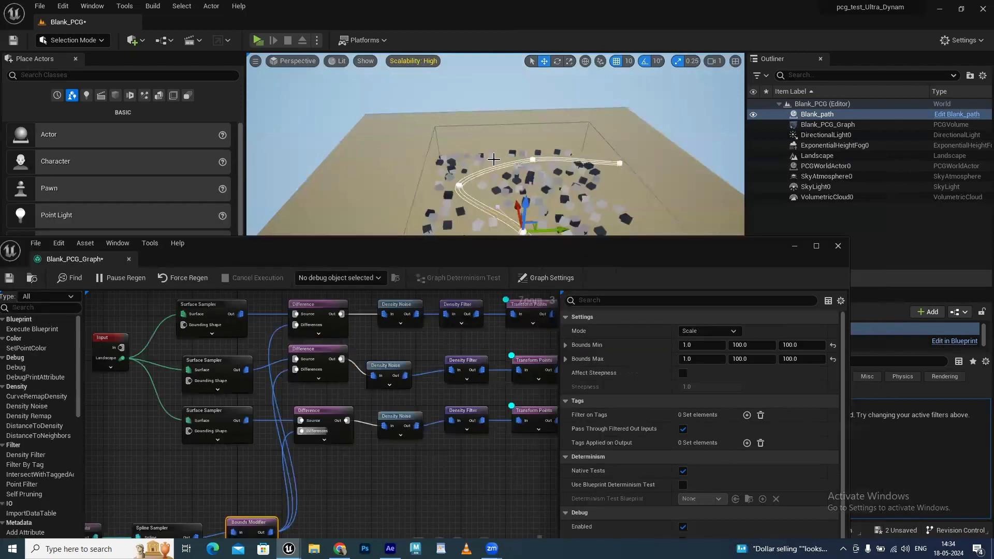
pyautogui.moveTo(535, 152); pyautogui.dragTo(541, 79, button='middle')
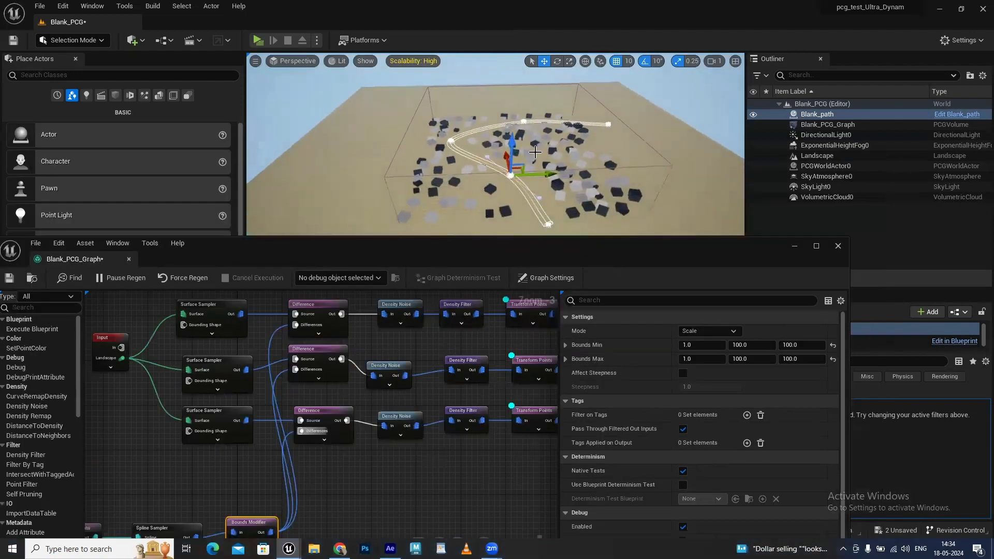
pyautogui.moveTo(549, 176); pyautogui.dragTo(494, 176)
pyautogui.click(524, 123)
pyautogui.keyDown('alt'); pyautogui.moveTo(524, 123); pyautogui.dragTo(322, 138); pyautogui.keyUp('alt')
pyautogui.moveTo(322, 139); pyautogui.dragTo(290, 139, button='right')
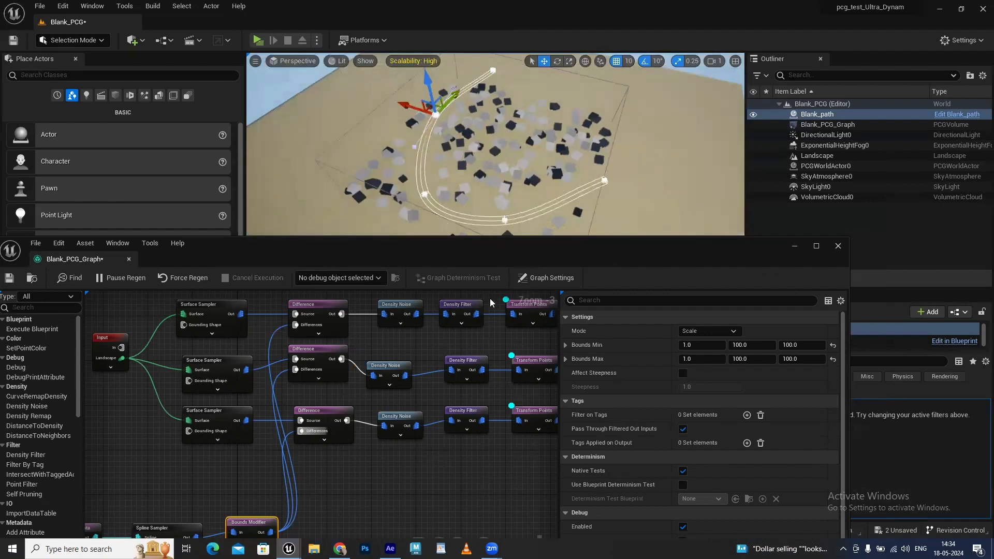
# Step: Shift the three Static Mesh Spawner nodes rightward, away from the Transform Points nodes
pyautogui.moveTo(461, 485); pyautogui.dragTo(290, 510, button='right')
pyautogui.scroll(-1, 294, 509)
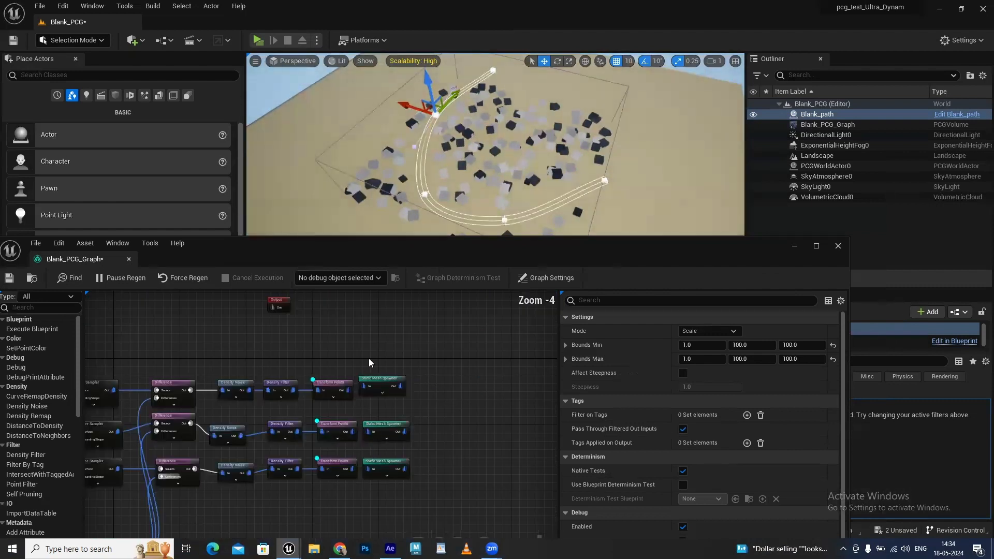
pyautogui.moveTo(369, 363); pyautogui.dragTo(407, 432)
pyautogui.moveTo(383, 380); pyautogui.dragTo(429, 380)
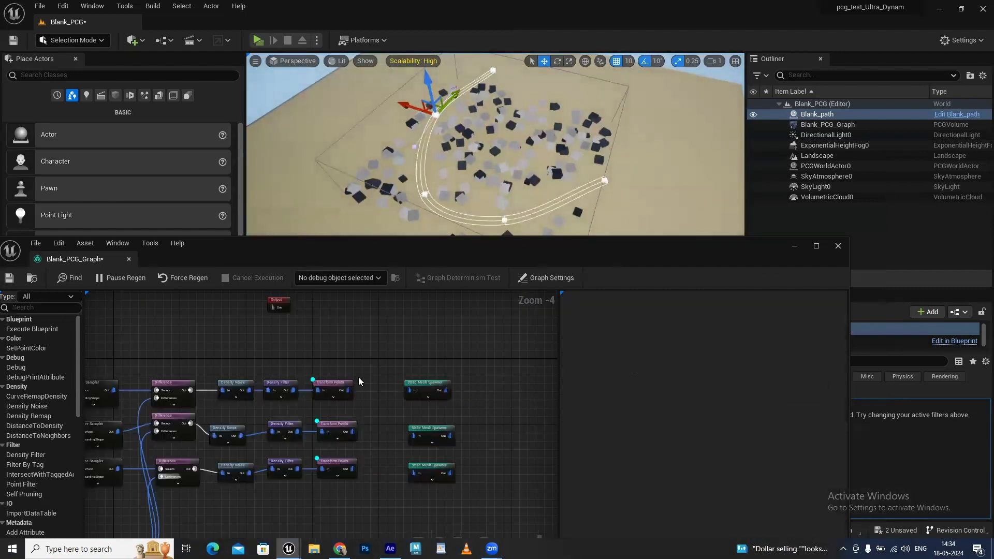
# Step: Turn off debug on the three Transform Points nodes, reconnect each to its Static Mesh Spawner and inspect the forest around the path
pyautogui.moveTo(358, 377); pyautogui.dragTo(330, 488)
pyautogui.moveTo(350, 388); pyautogui.dragTo(412, 390)
pyautogui.moveTo(352, 431); pyautogui.dragTo(415, 436)
pyautogui.moveTo(352, 469); pyautogui.dragTo(414, 473)
pyautogui.keyDown('alt'); pyautogui.moveTo(601, 193); pyautogui.dragTo(480, 128); pyautogui.keyUp('alt')
pyautogui.click(500, 222)
pyautogui.keyDown('alt'); pyautogui.moveTo(504, 161); pyautogui.dragTo(321, 166); pyautogui.keyUp('alt')
pyautogui.keyDown('alt'); pyautogui.moveTo(425, 192); pyautogui.dragTo(471, 173); pyautogui.keyUp('alt')
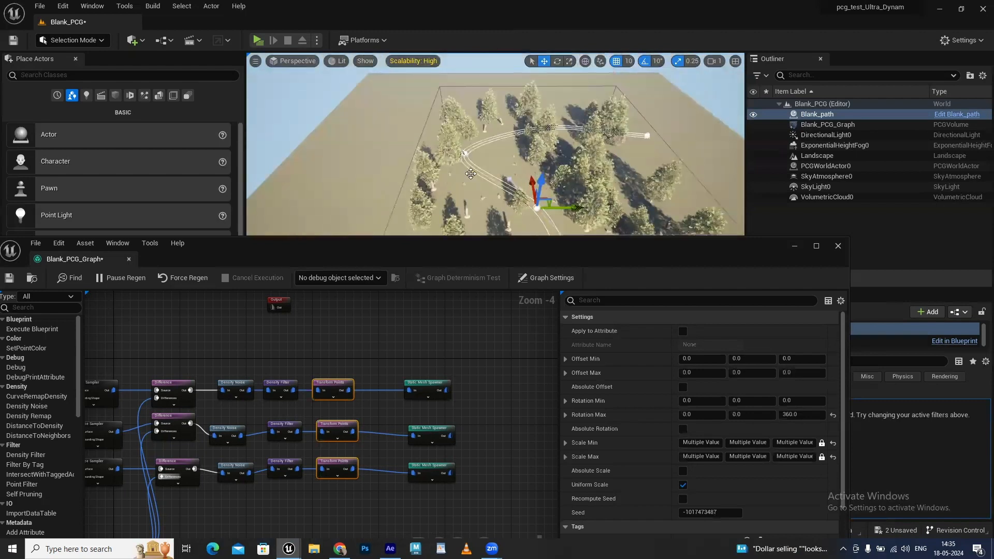
# Step: Maximize the graph window and narrow the details area so the whole node network has more room
pyautogui.moveTo(492, 426); pyautogui.dragTo(521, 365, button='right')
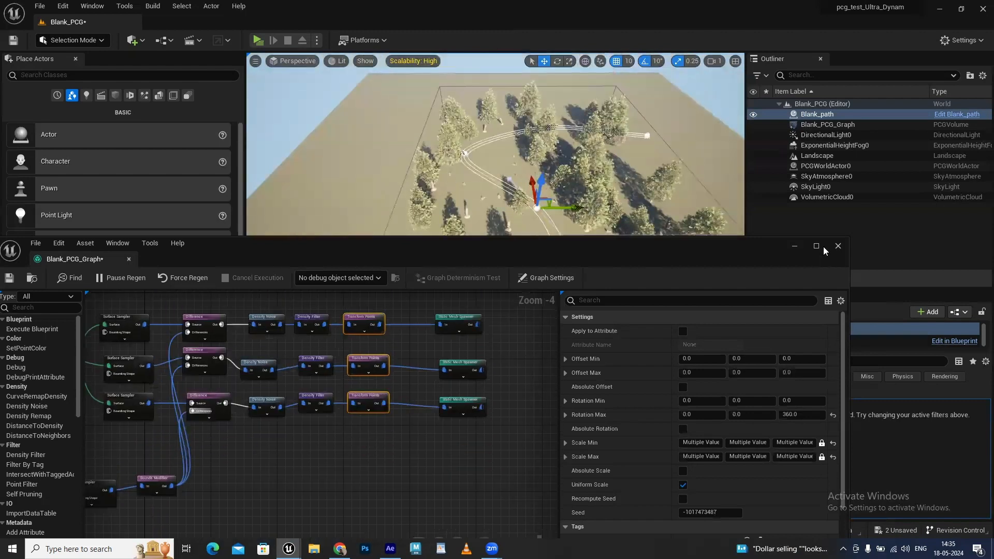
pyautogui.click(817, 246)
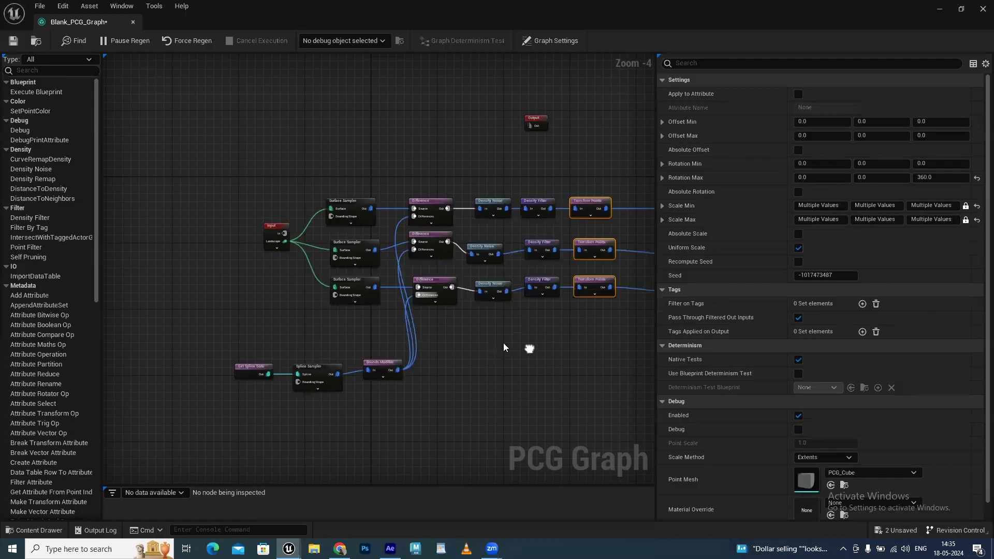
pyautogui.scroll(1, 452, 335)
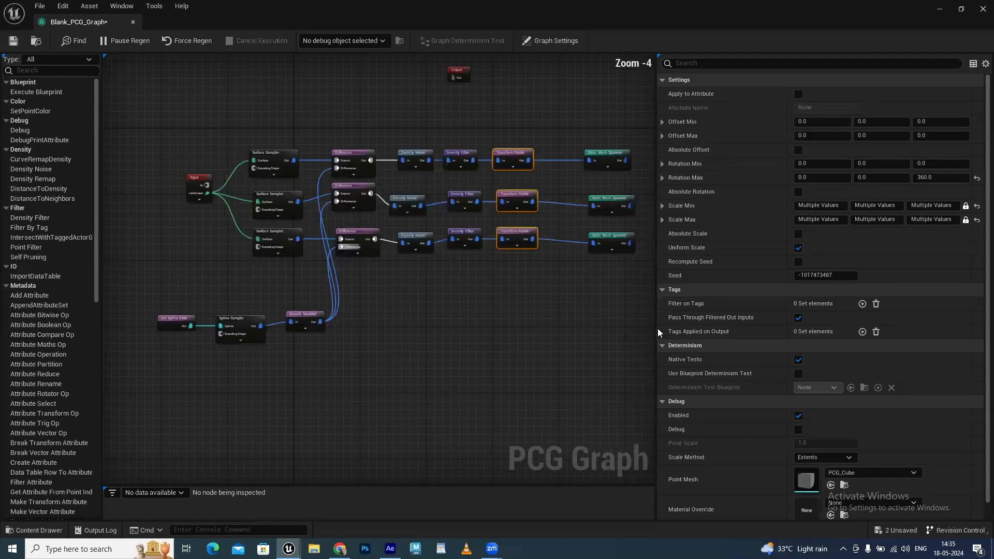
pyautogui.moveTo(656, 327); pyautogui.dragTo(776, 326)
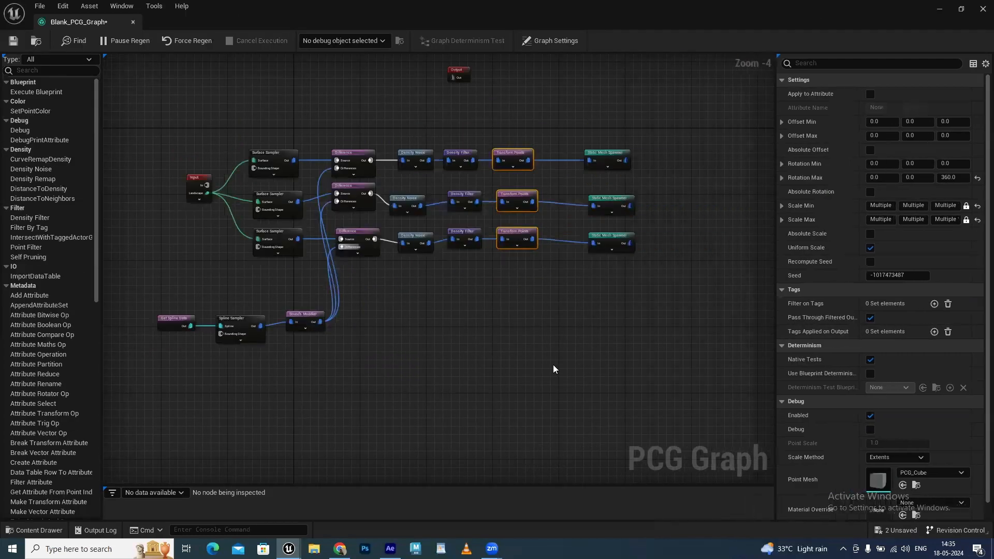
pyautogui.scroll(1, 557, 366)
pyautogui.moveTo(475, 339); pyautogui.dragTo(549, 379, button='right')
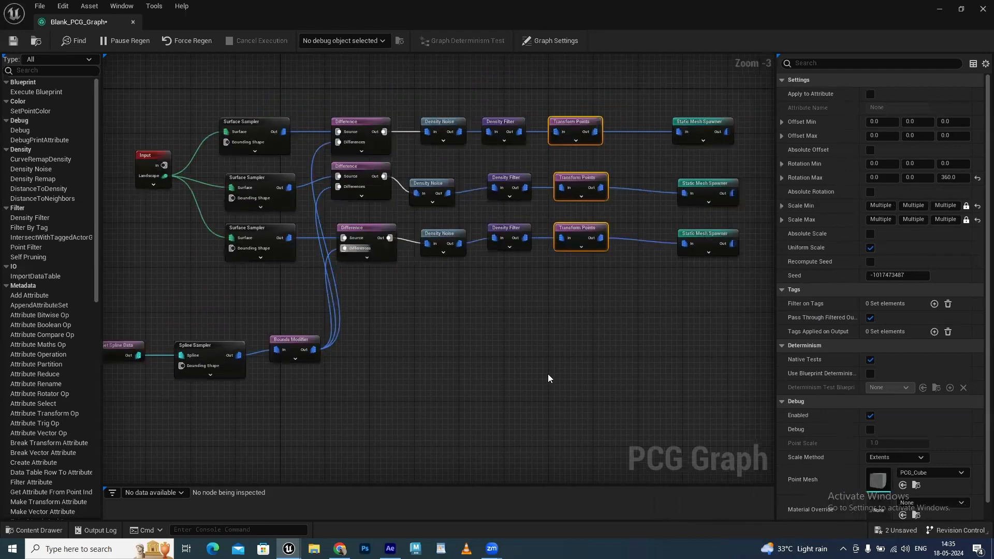